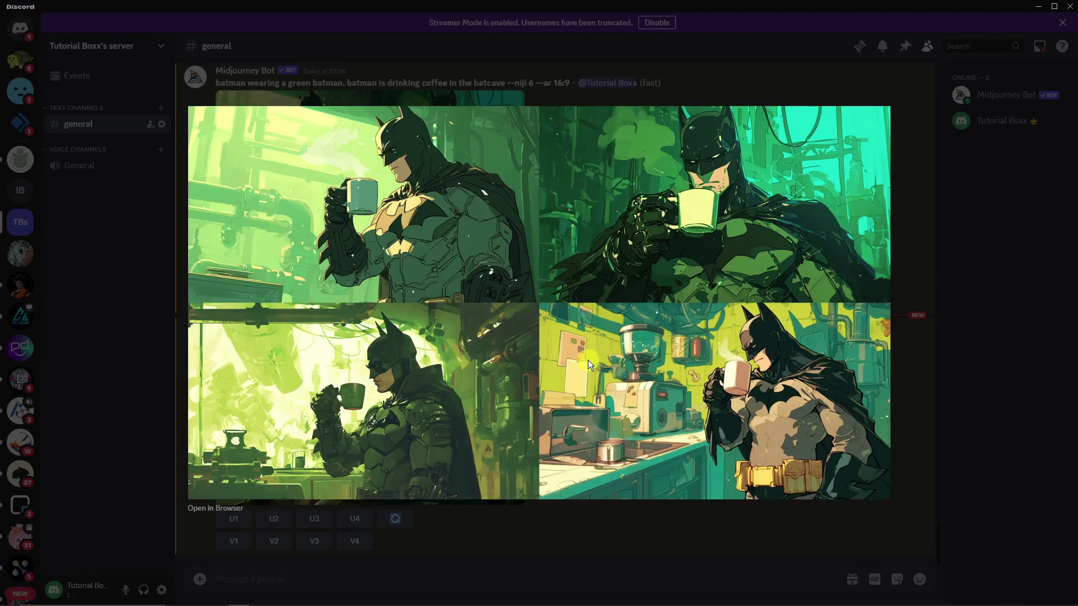
Step: Close the enlarged Batman image and review both Batman coffee grids in #general
left_click(156, 313)
left_click(355, 391)
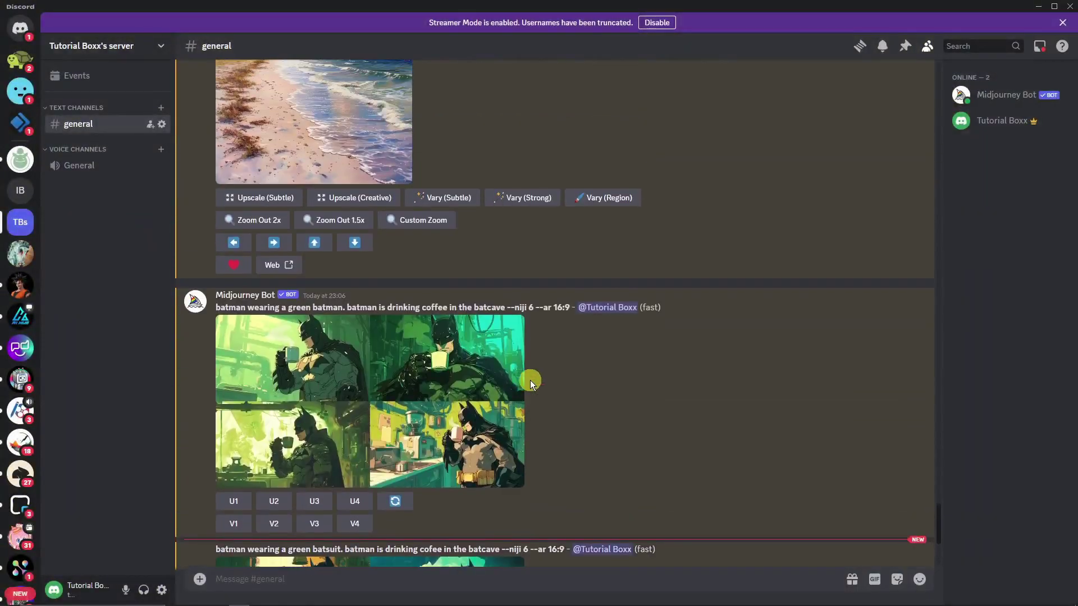
scroll(527, 379, "up", 5)
scroll(530, 379, "down", 5)
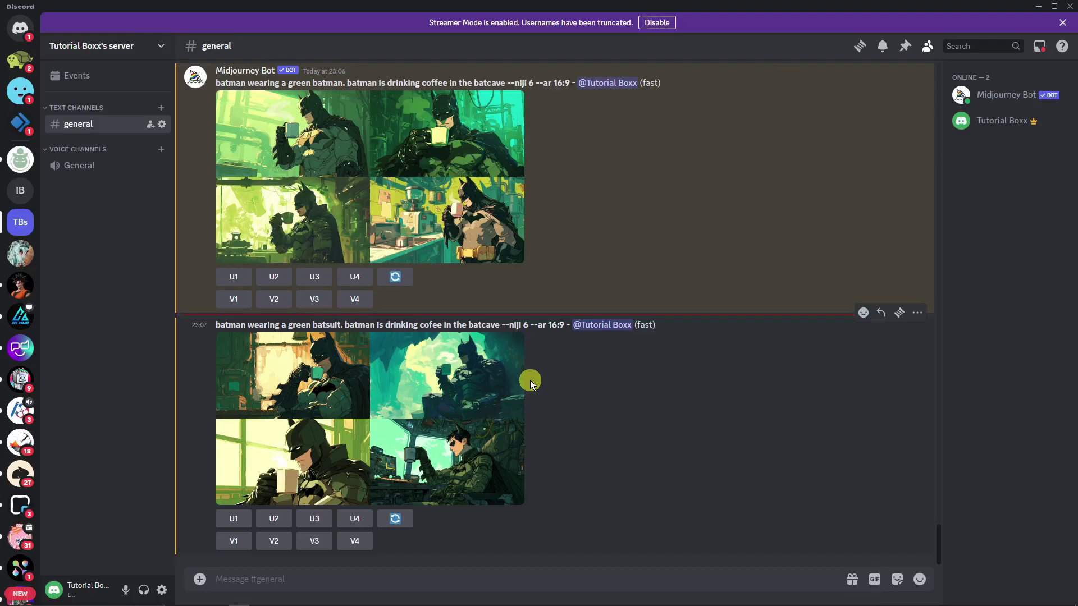
scroll(505, 393, "up", 2)
scroll(471, 410, "down", 2)
scroll(24, 395, "down", 3)
scroll(24, 396, "down", 4)
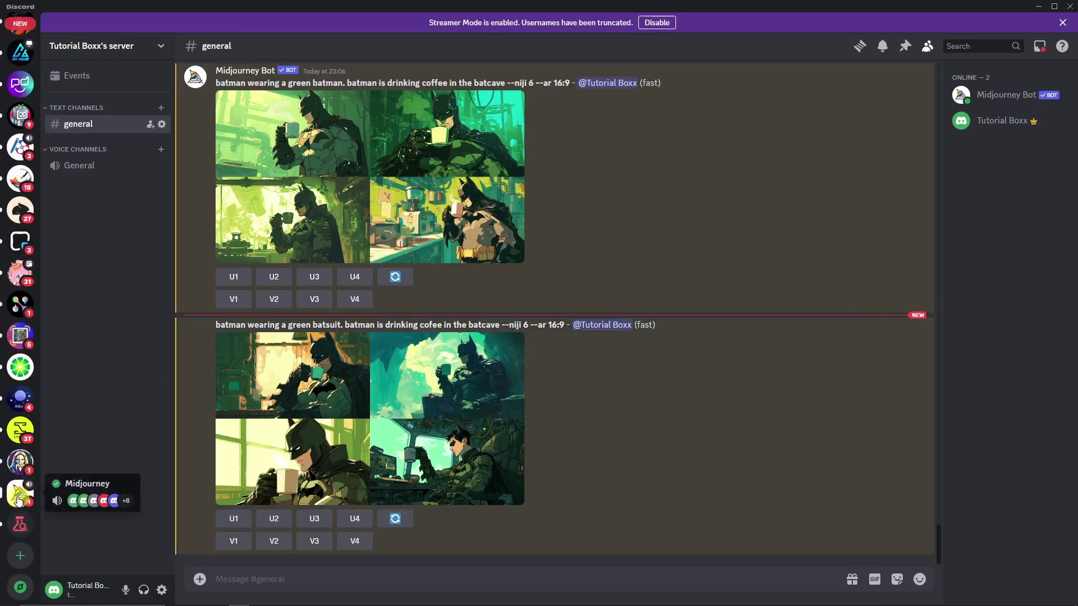
Step: Switch to the Midjourney server and open its v6-showcase channel
left_click(69, 468)
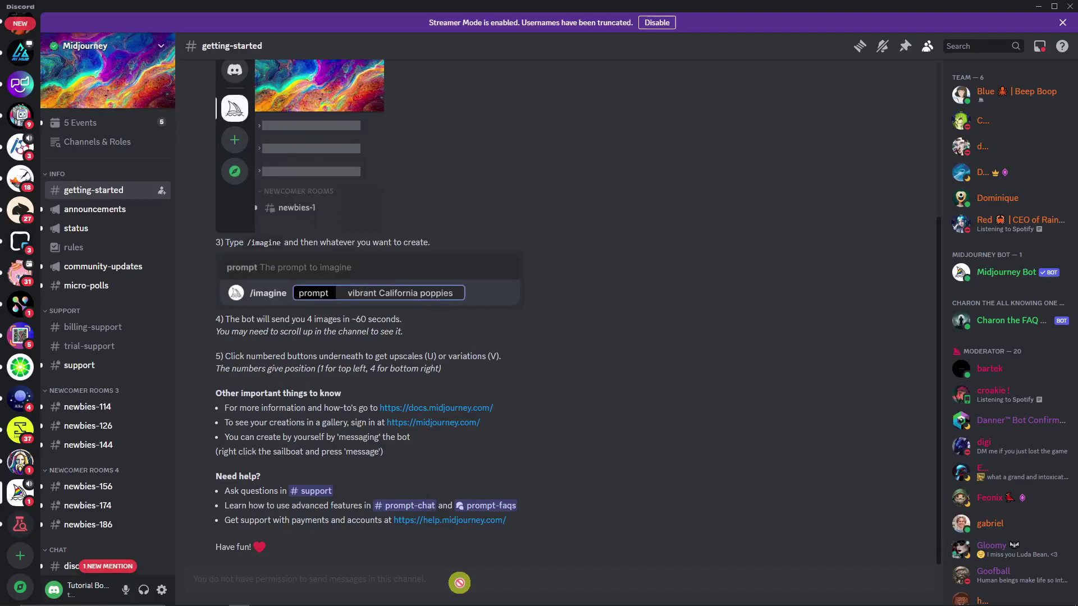
scroll(155, 396, "down", 4)
scroll(149, 396, "down", 2)
scroll(126, 396, "down", 2)
scroll(121, 378, "down", 3)
scroll(159, 380, "down", 2)
scroll(158, 376, "up", 3)
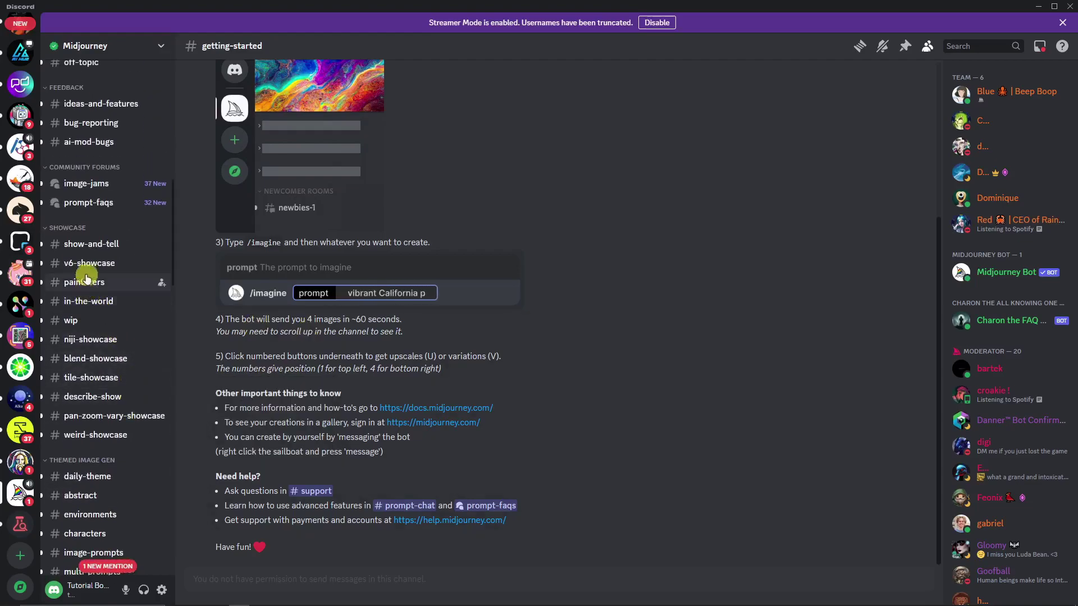
mouse_move(89, 263)
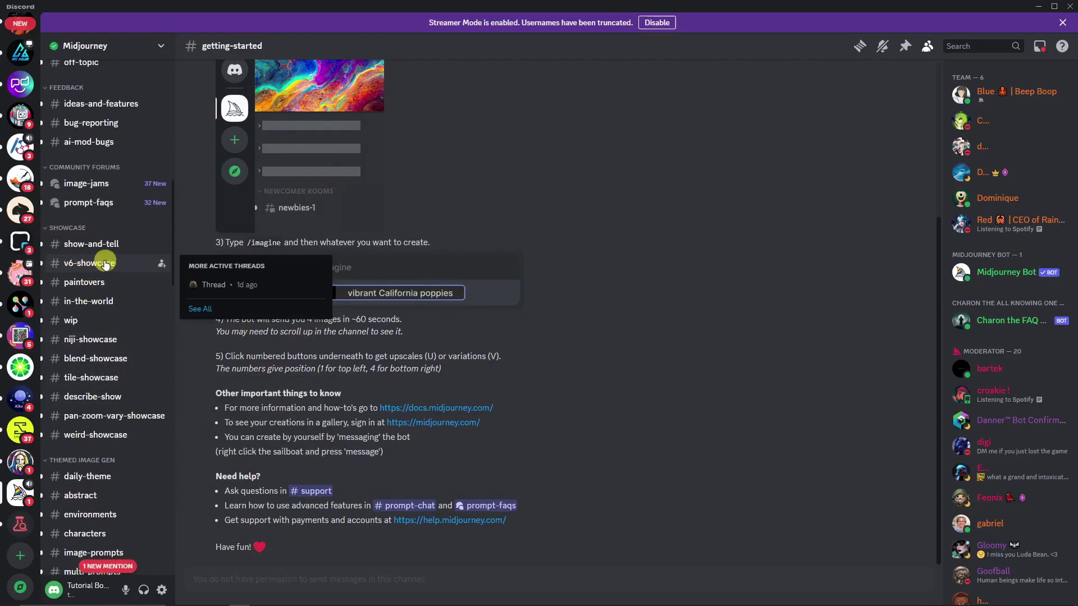
left_click(106, 265)
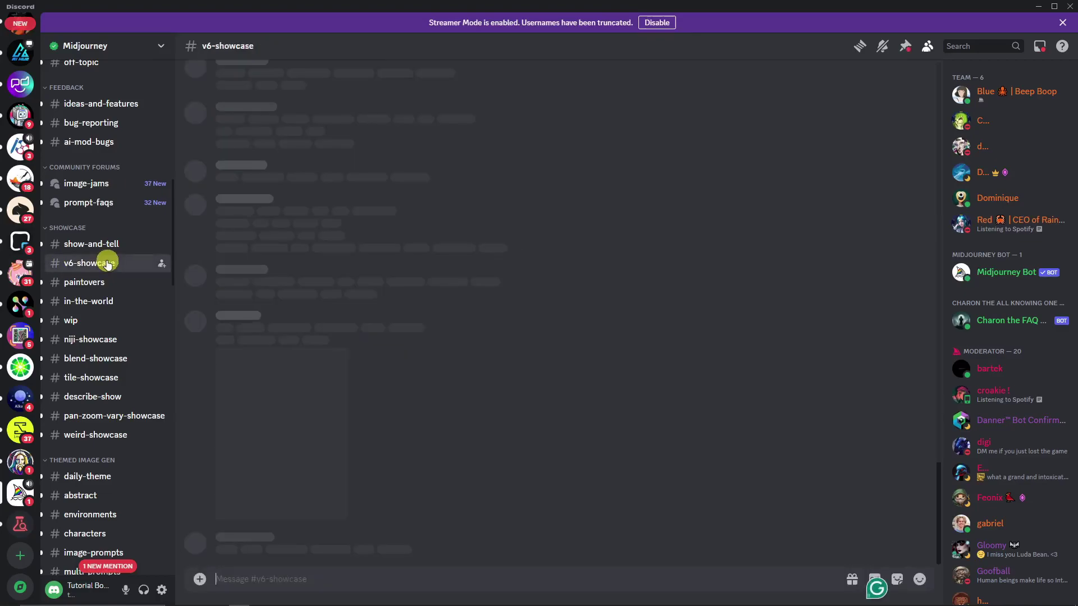
Step: Scroll the channel list down to the general-2 channel and open it
scroll(112, 284, "down", 5)
scroll(115, 309, "down", 1)
scroll(117, 337, "down", 3)
scroll(118, 337, "down", 2)
left_click(112, 246)
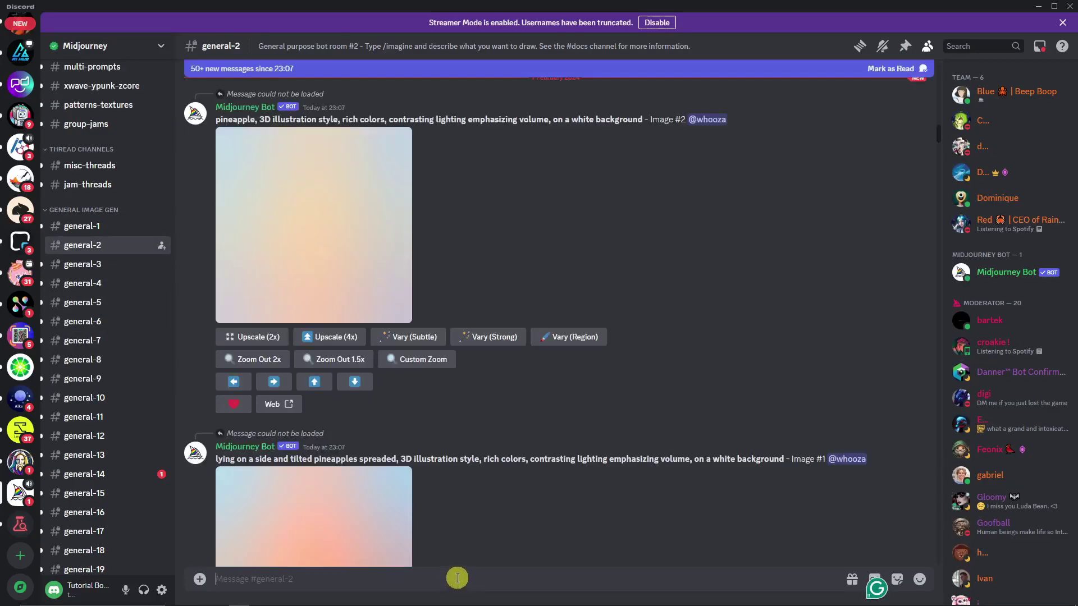
Step: Send /settings to the Midjourney bot and look through its model list
type("/settings")
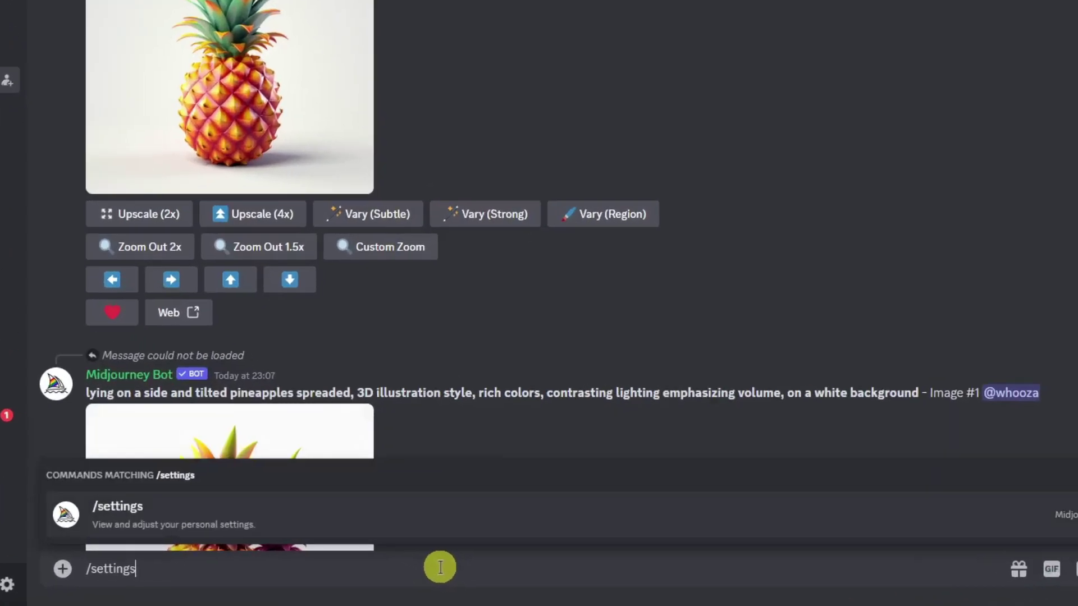
key("Return")
key("Return")
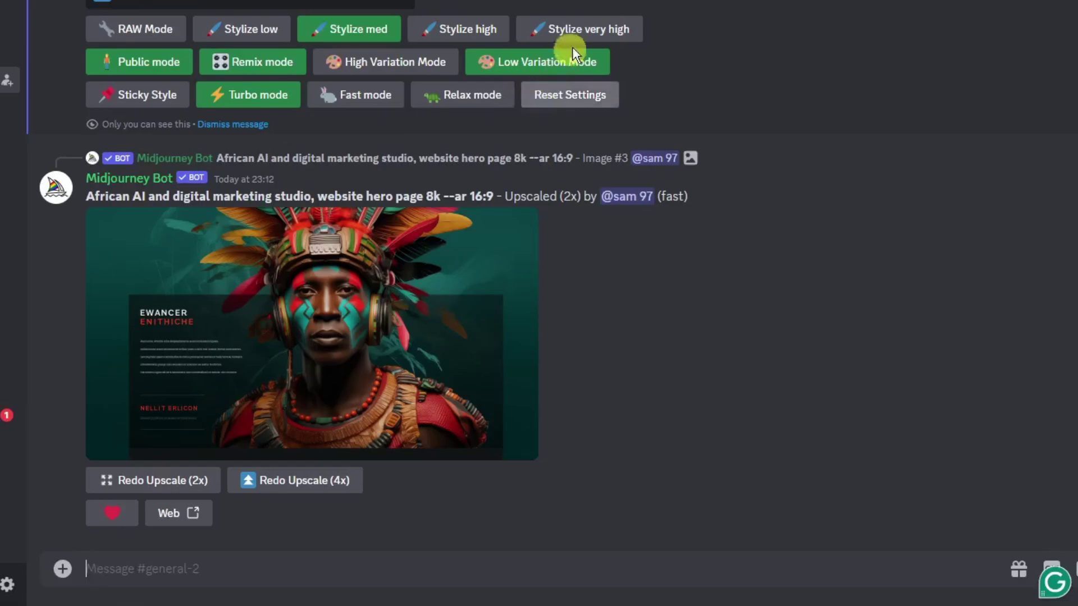
scroll(424, 135, "up", 3)
left_click(420, 151)
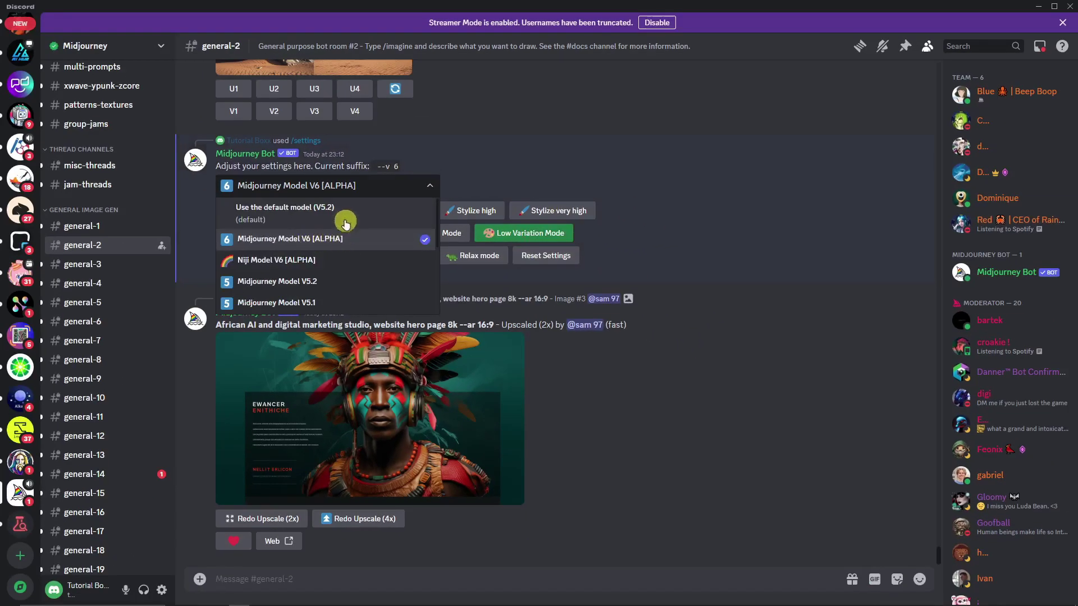
left_click(346, 224)
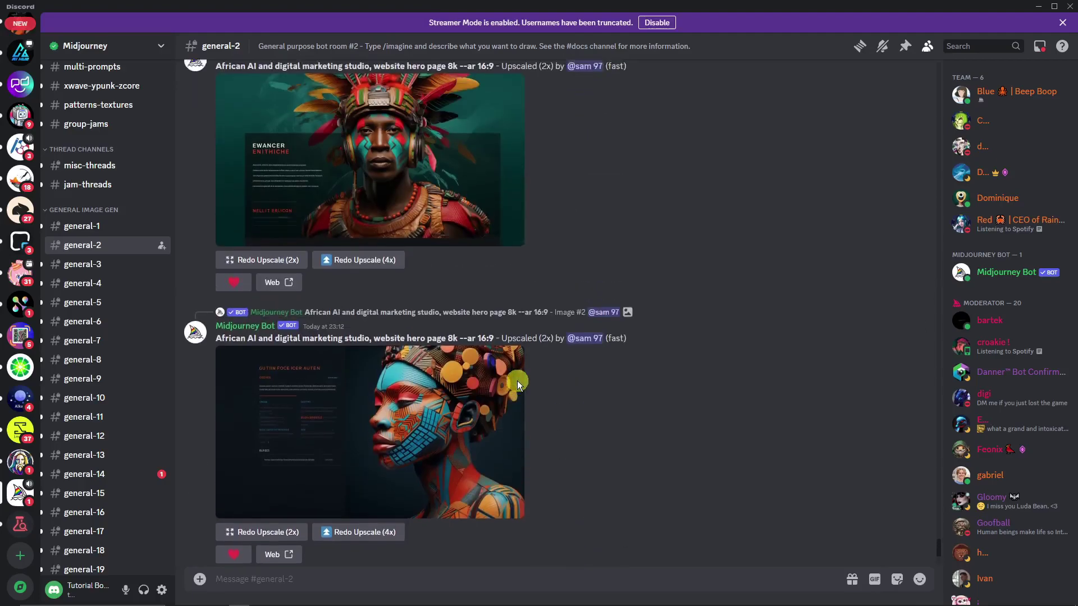
Step: Check the model dropdown again, leaving Midjourney Model V6 selected
scroll(505, 370, "up", 5)
scroll(489, 336, "up", 4)
left_click(408, 315)
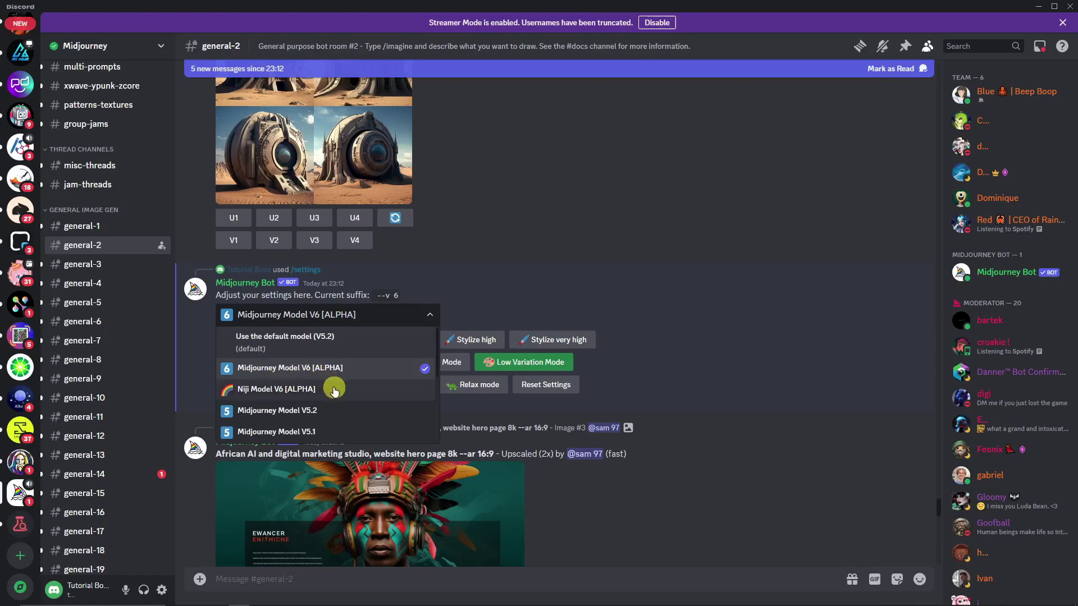
left_click(431, 316)
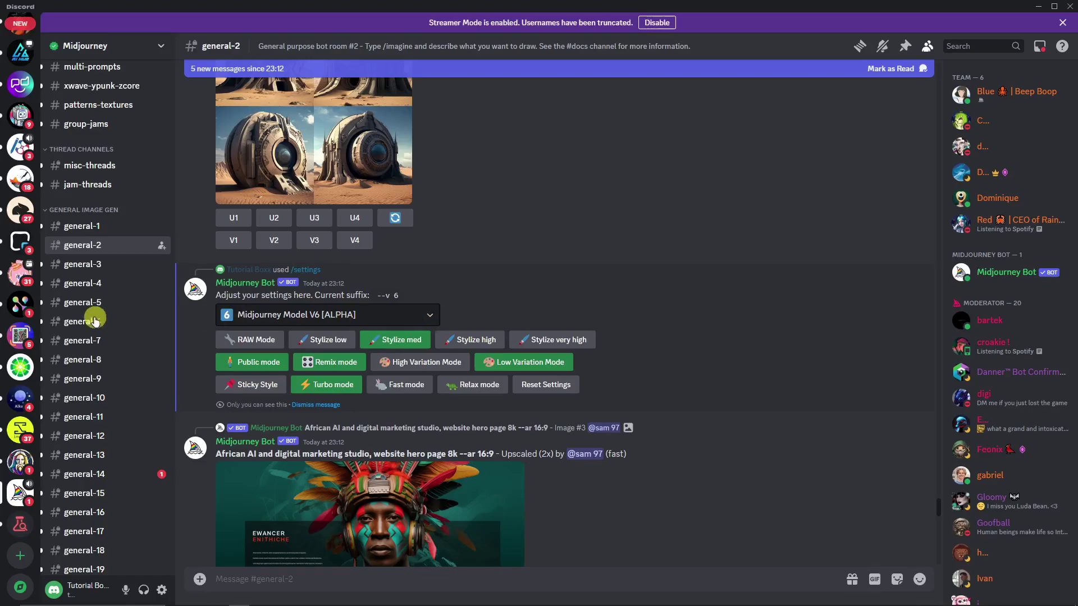
scroll(20, 387, "up", 5)
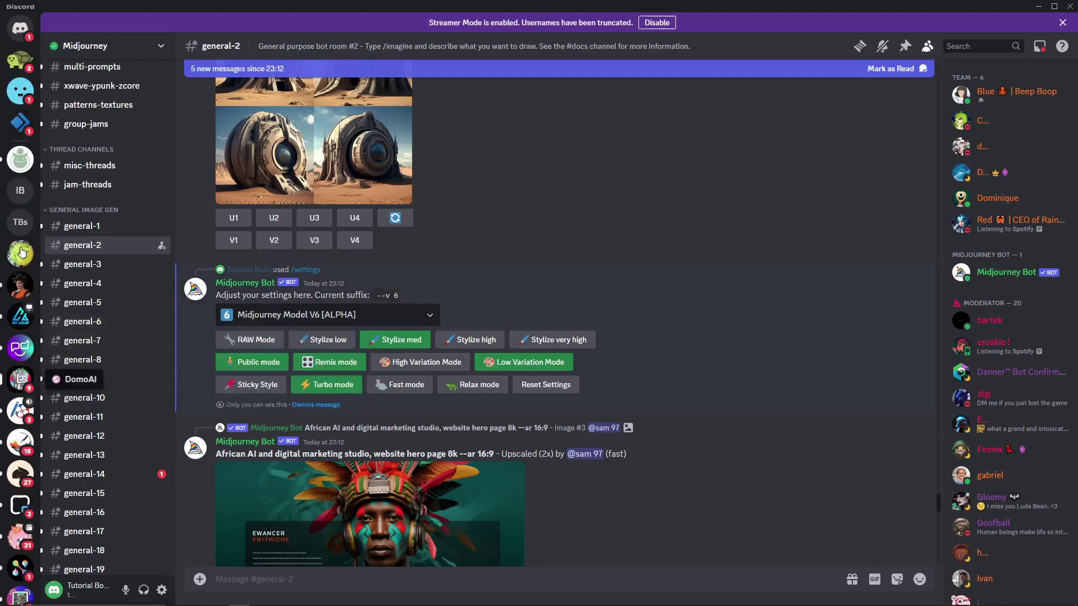
Step: Find the niji journey server via Explore Discoverable Servers and browse its image-generation-3 channel
left_click(21, 164)
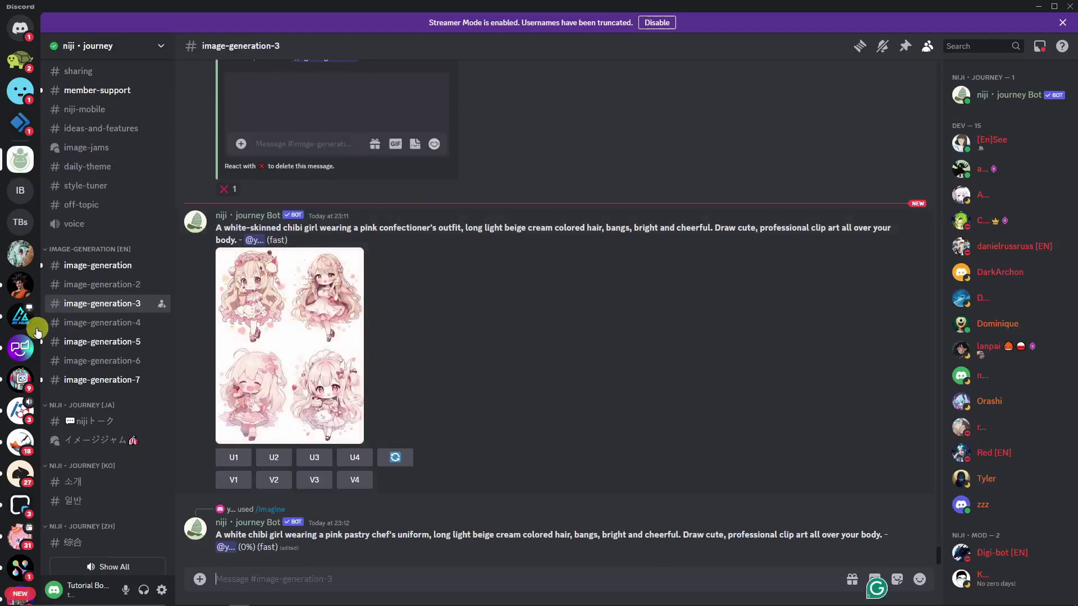
scroll(29, 341, "down", 5)
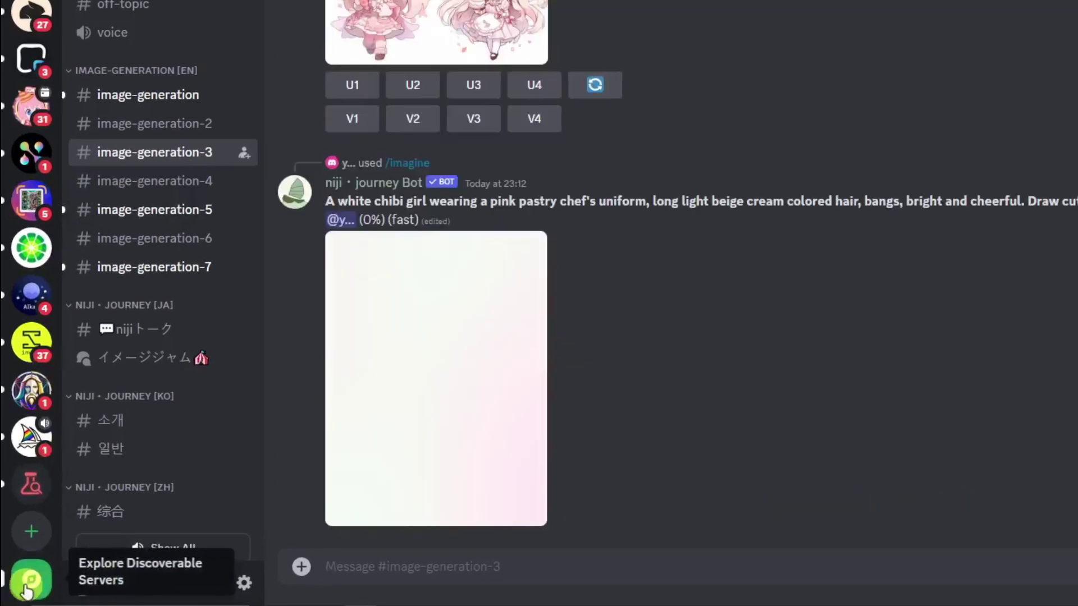
left_click(21, 588)
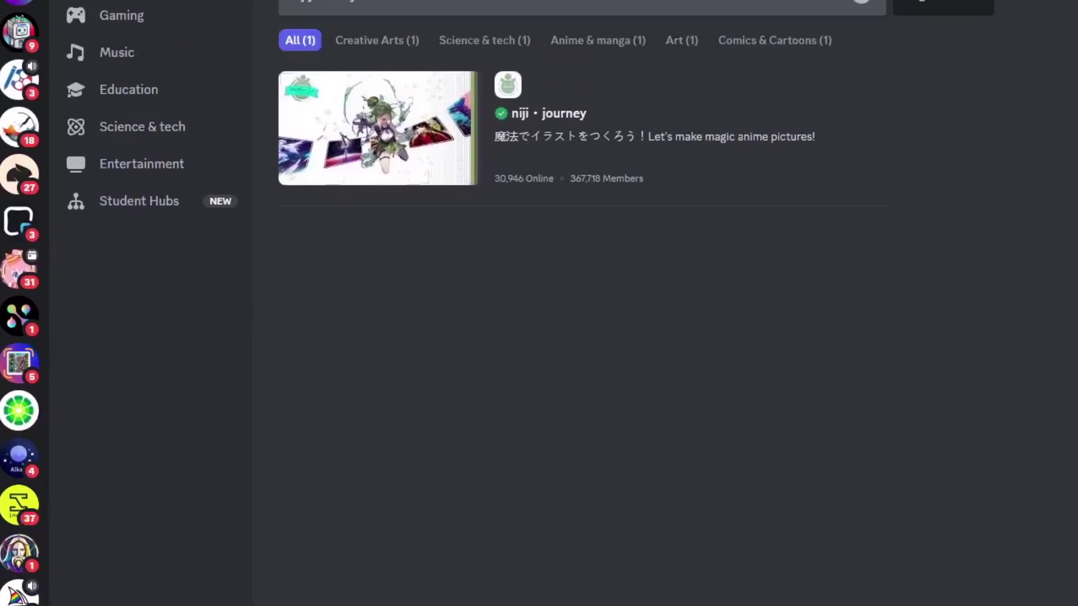
left_click(313, 100)
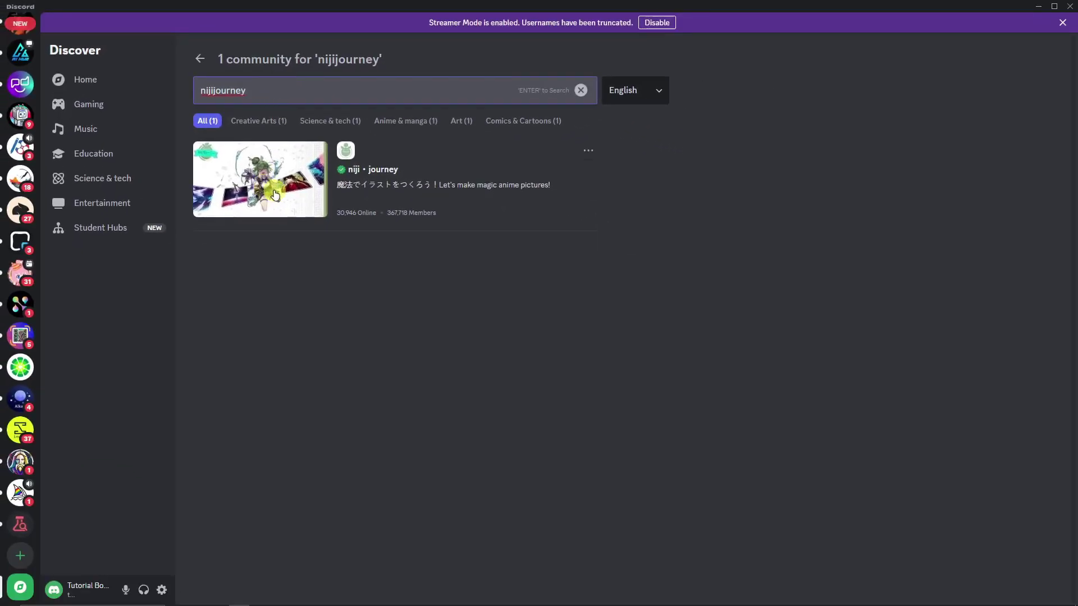
left_click(296, 195)
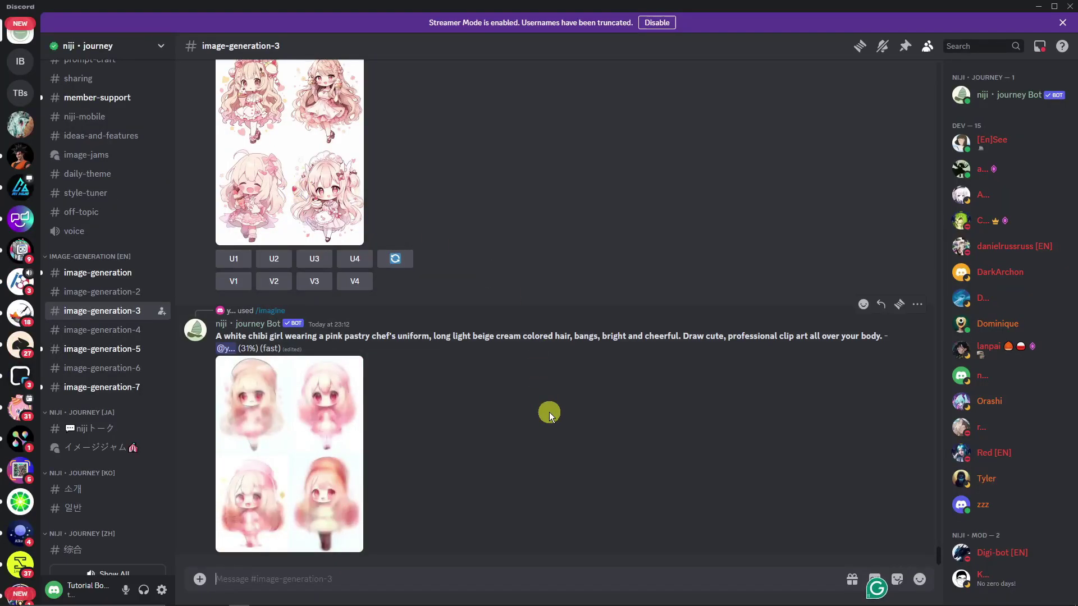
scroll(535, 466, "up", 1)
scroll(530, 450, "up", 3)
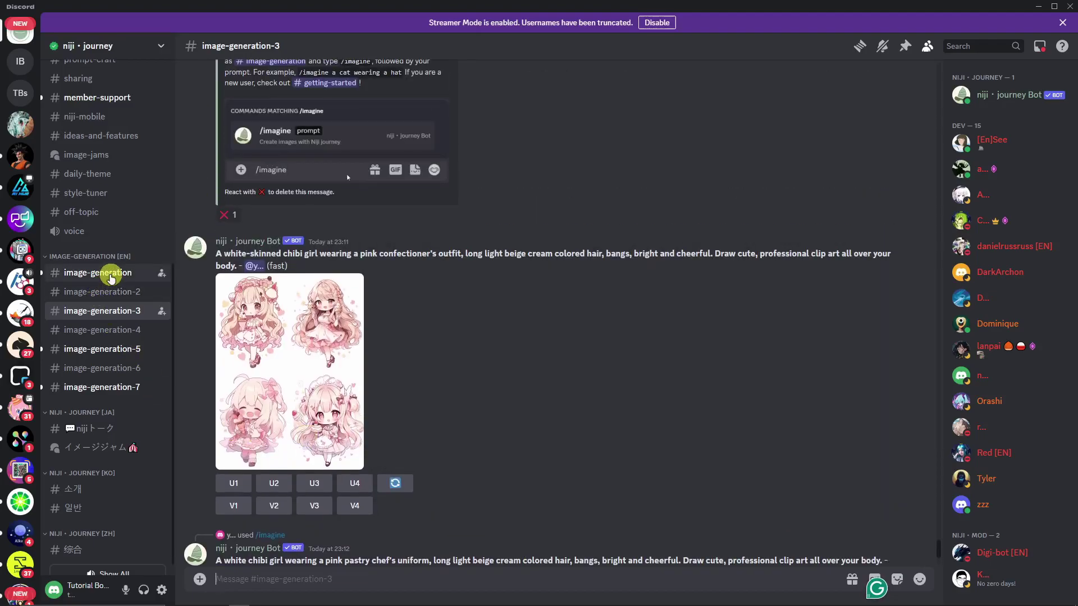
scroll(645, 315, "down", 4)
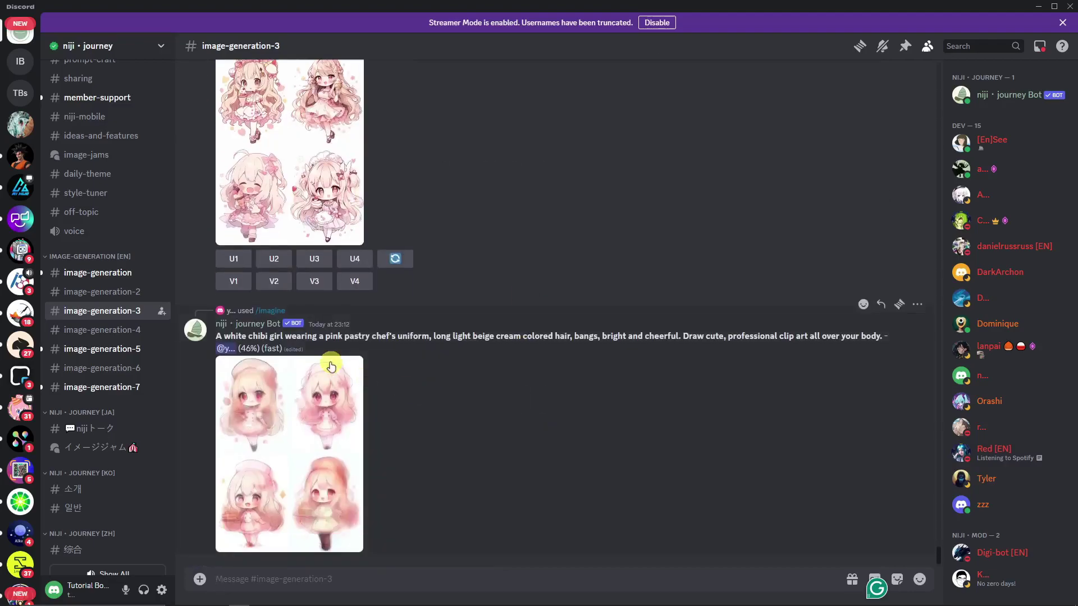
scroll(322, 343, "up", 1)
scroll(413, 231, "up", 3)
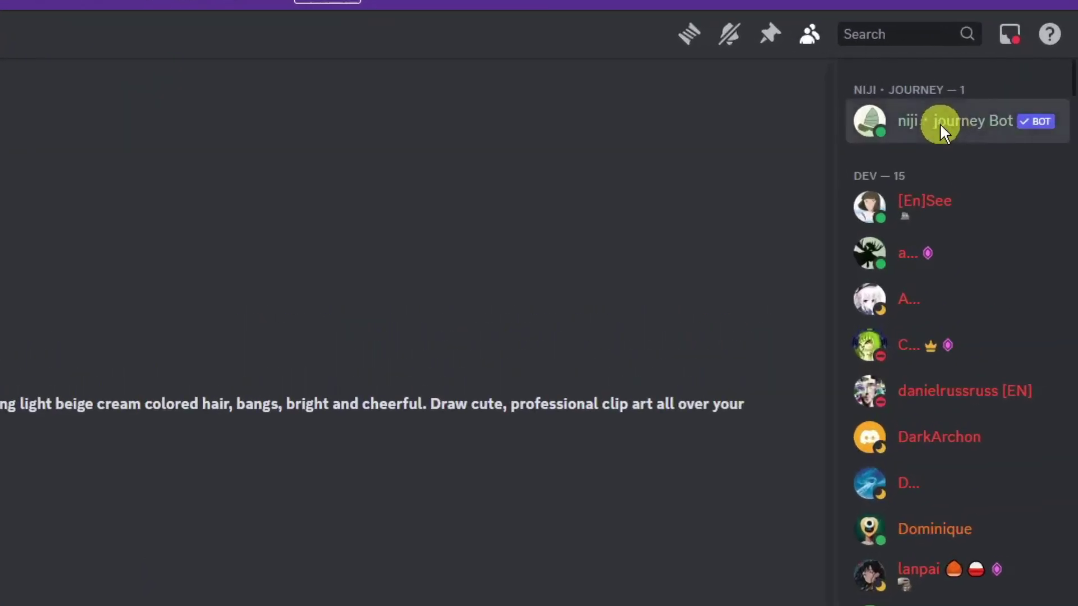
left_click(940, 123)
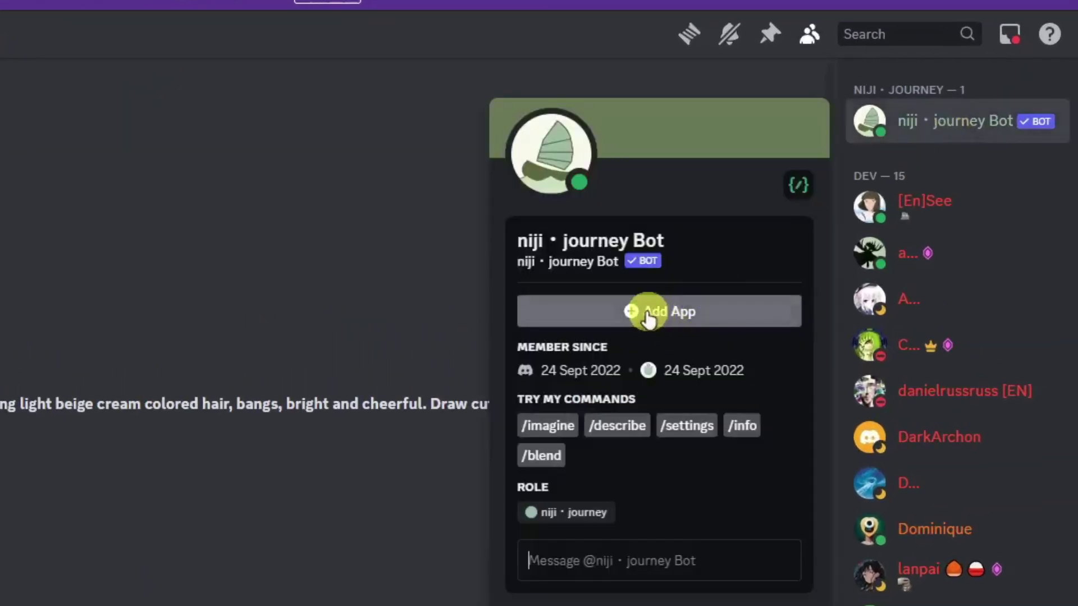
left_click(648, 315)
left_click(556, 405)
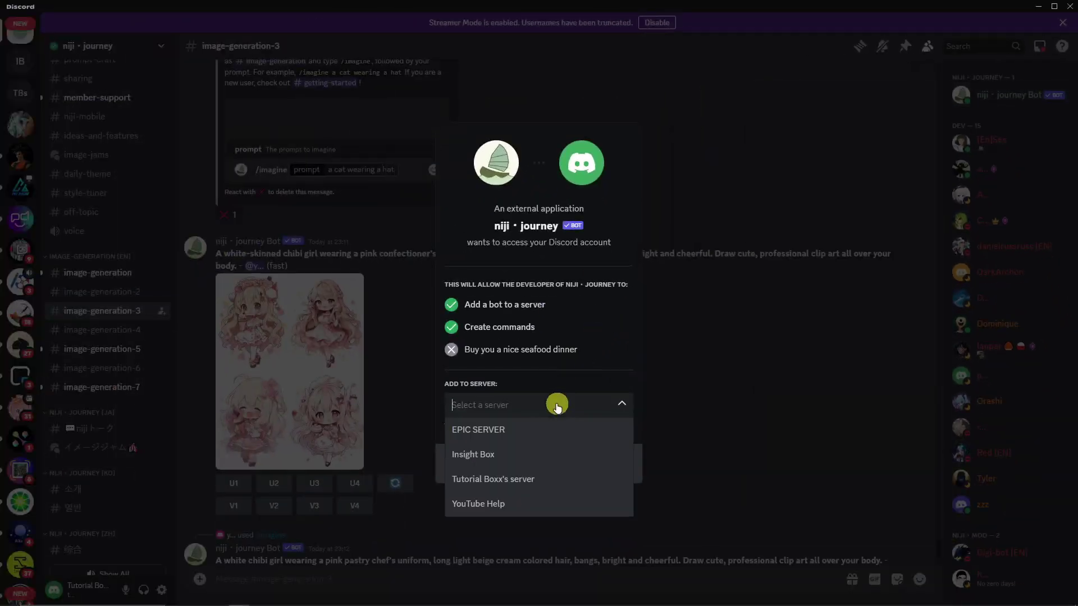
left_click(509, 479)
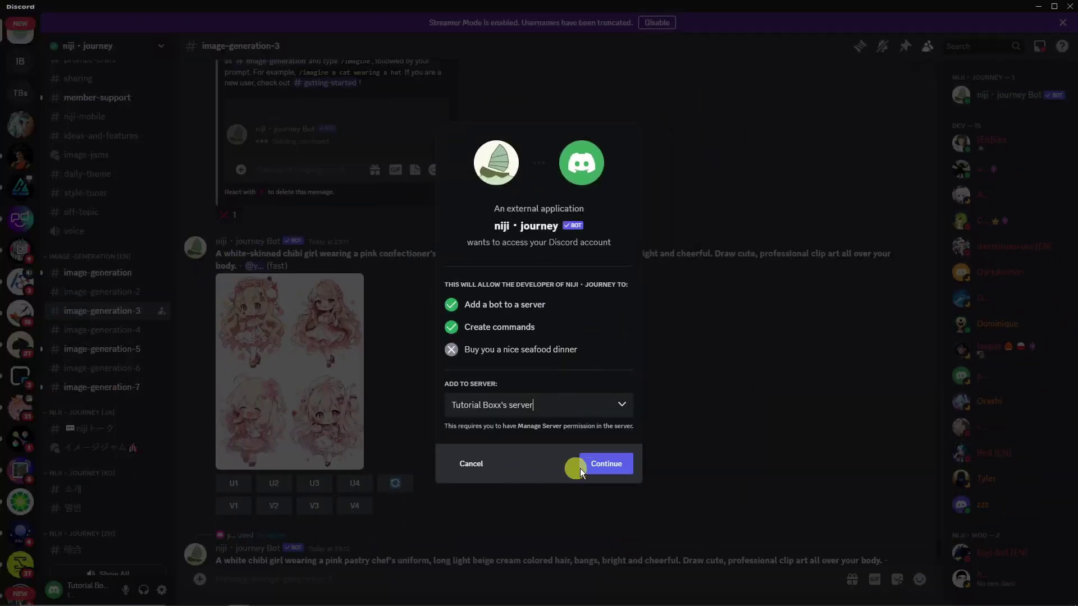
left_click(619, 471)
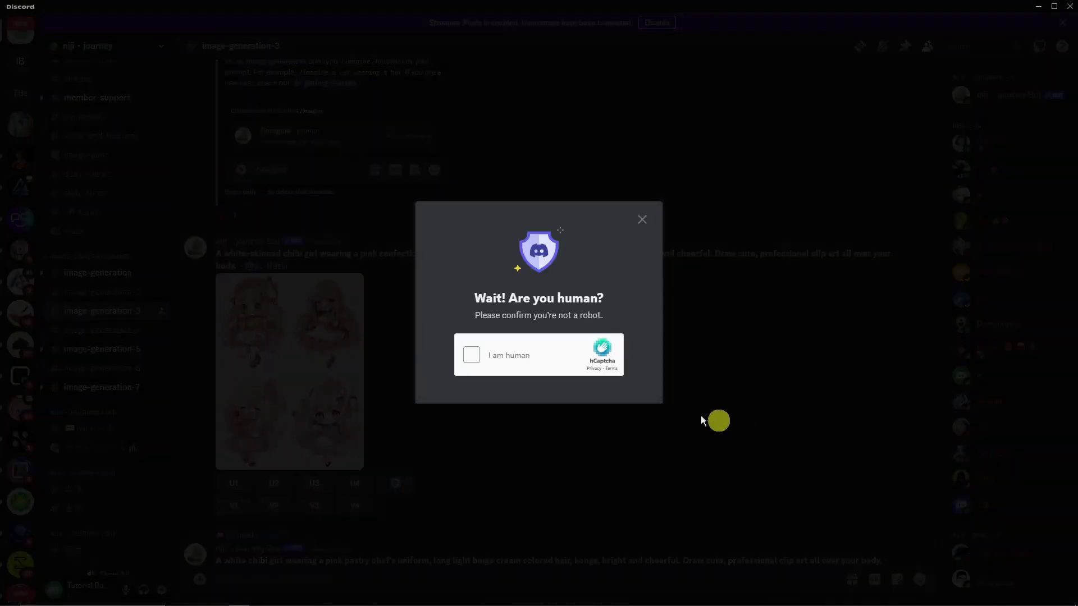
left_click(472, 356)
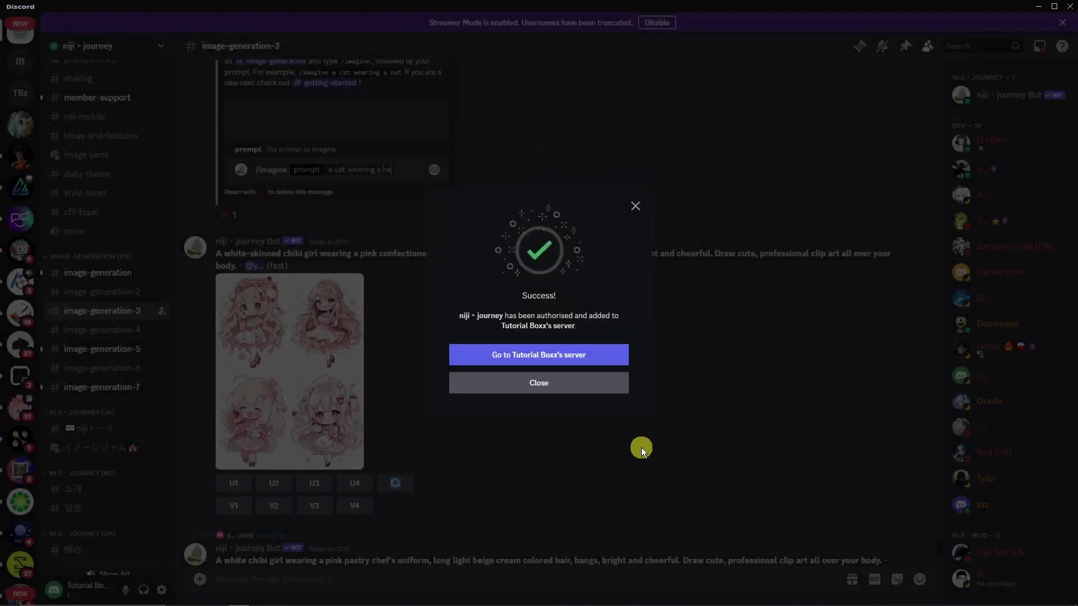
left_click(531, 357)
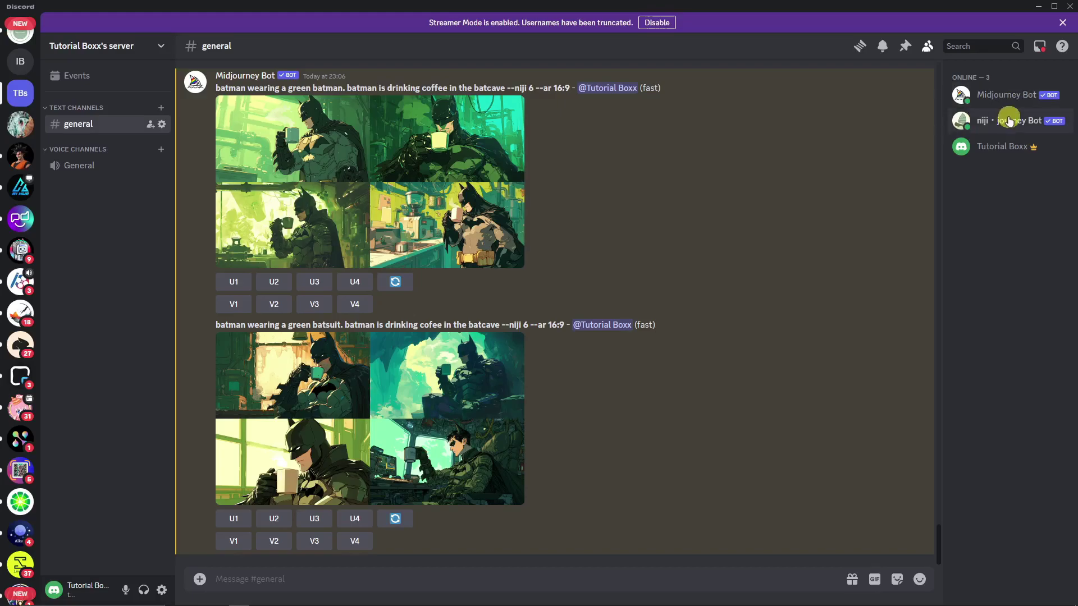
Step: Set Niji Model V6 as the default model through /settings, then return to the niji·journey server
left_click(469, 579)
type("/settings")
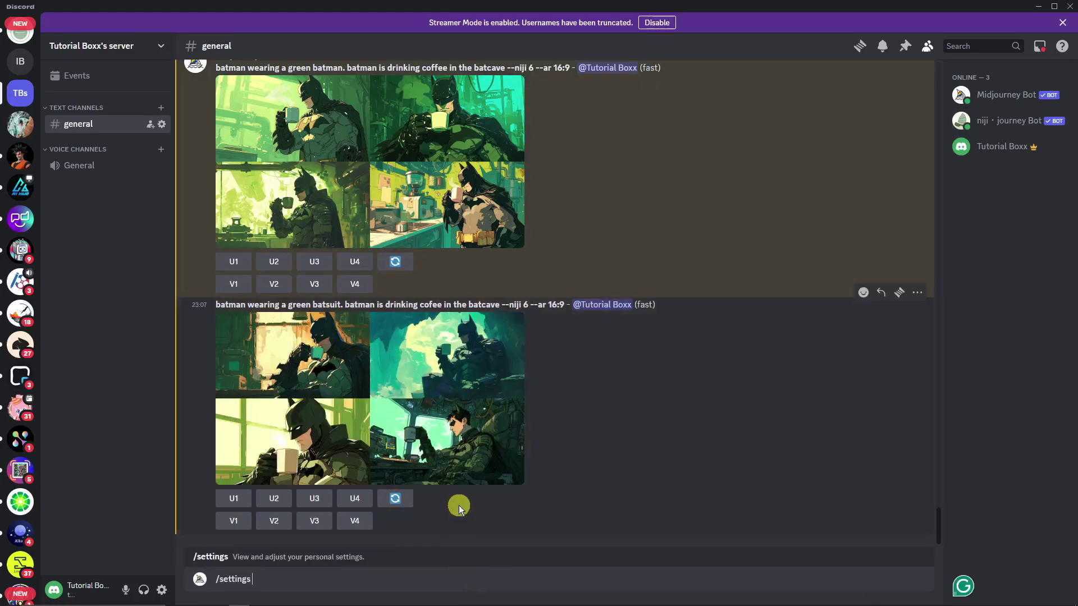
key("Return")
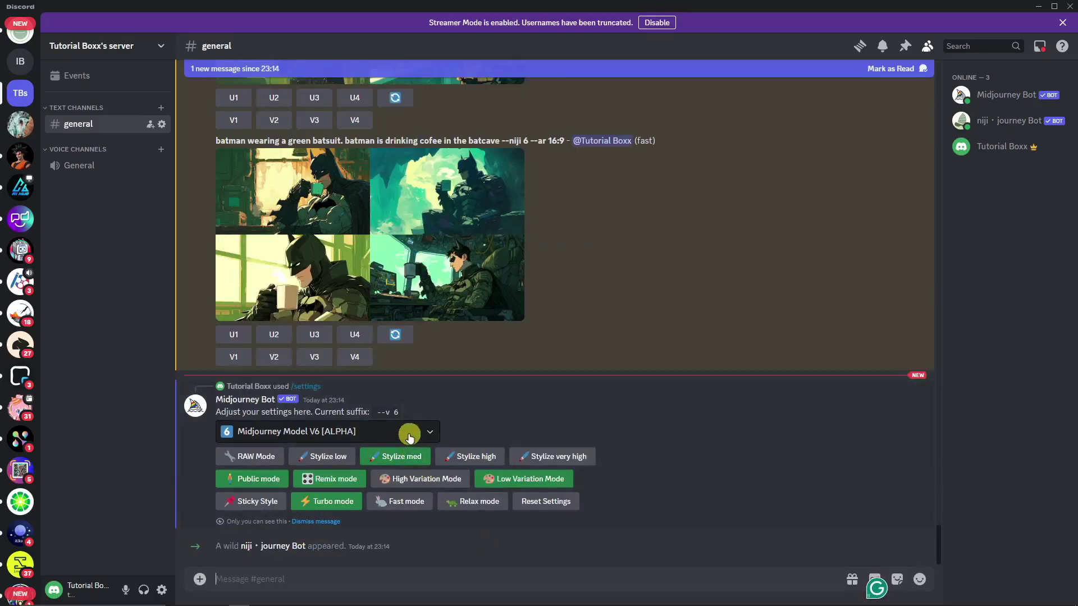
left_click(429, 431)
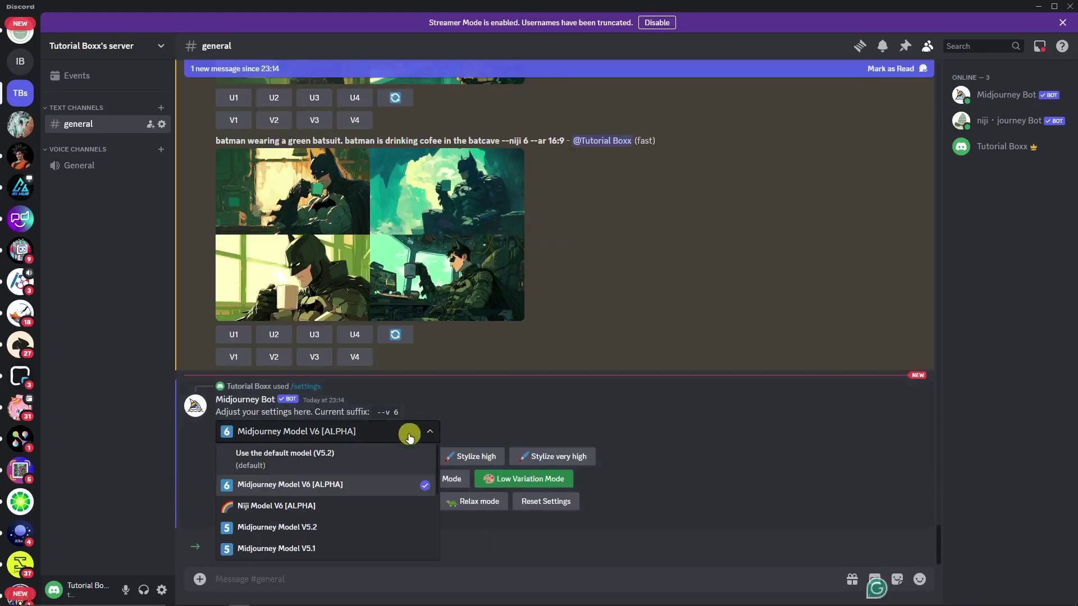
left_click(310, 505)
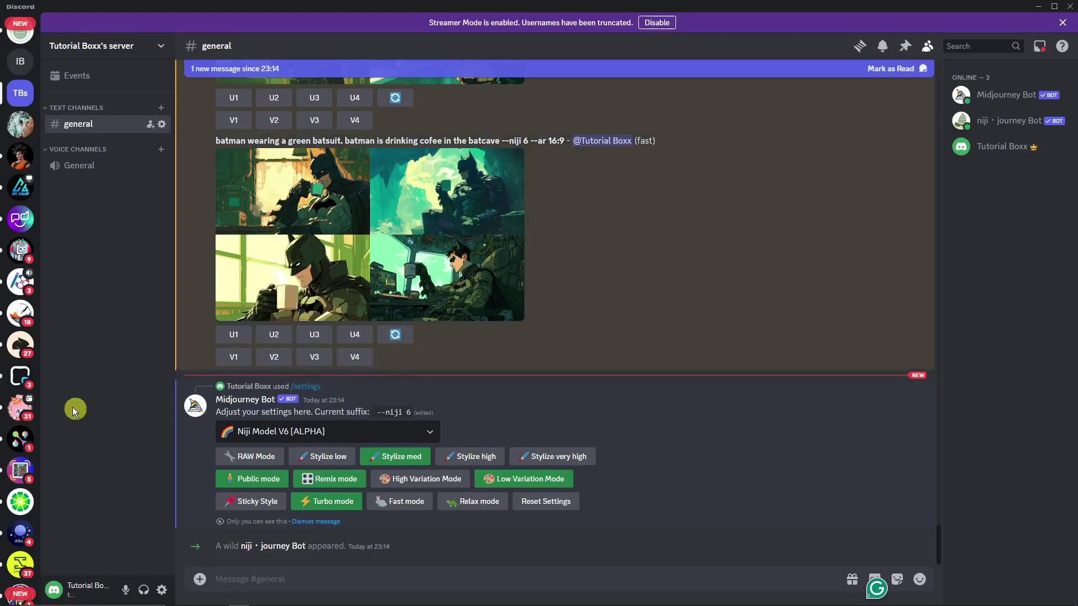
scroll(20, 336, "up", 3)
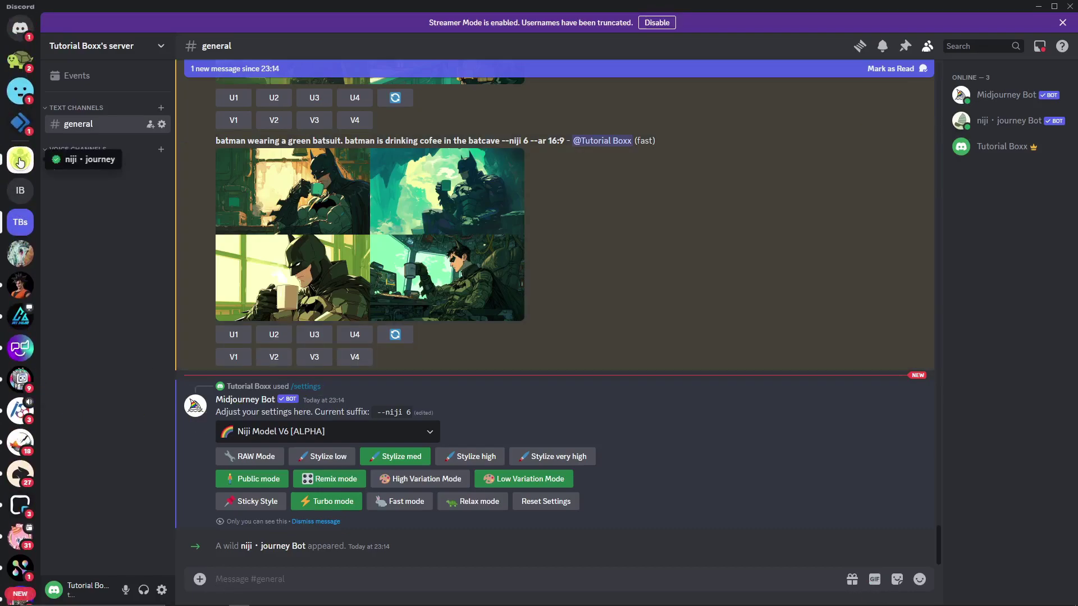
left_click(20, 161)
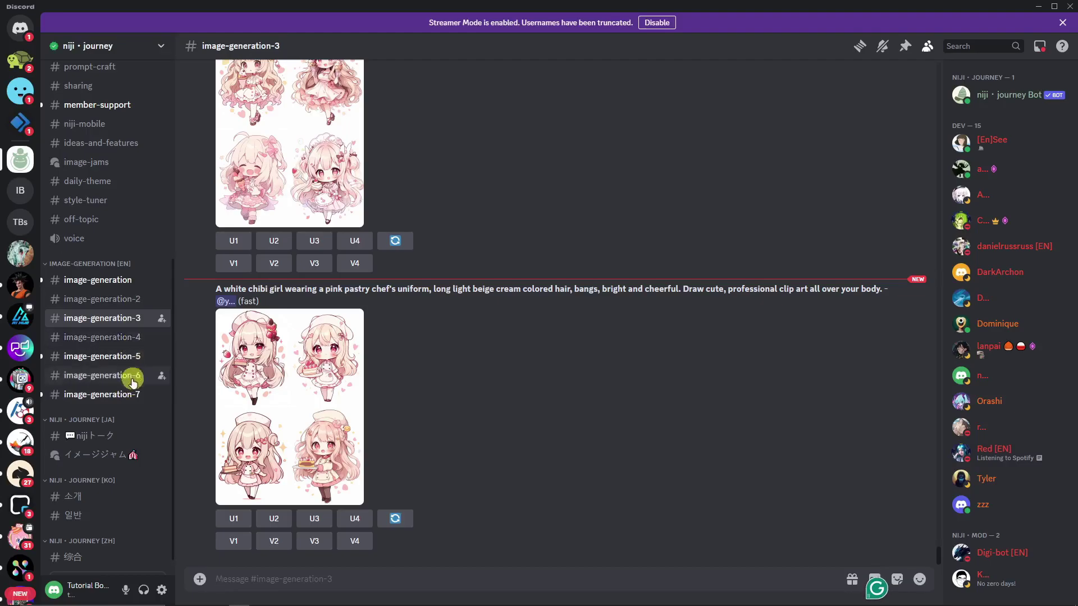
Step: Browse the yandere-boyfriend grids, upscales and variations posted in image-generation-7
left_click(137, 393)
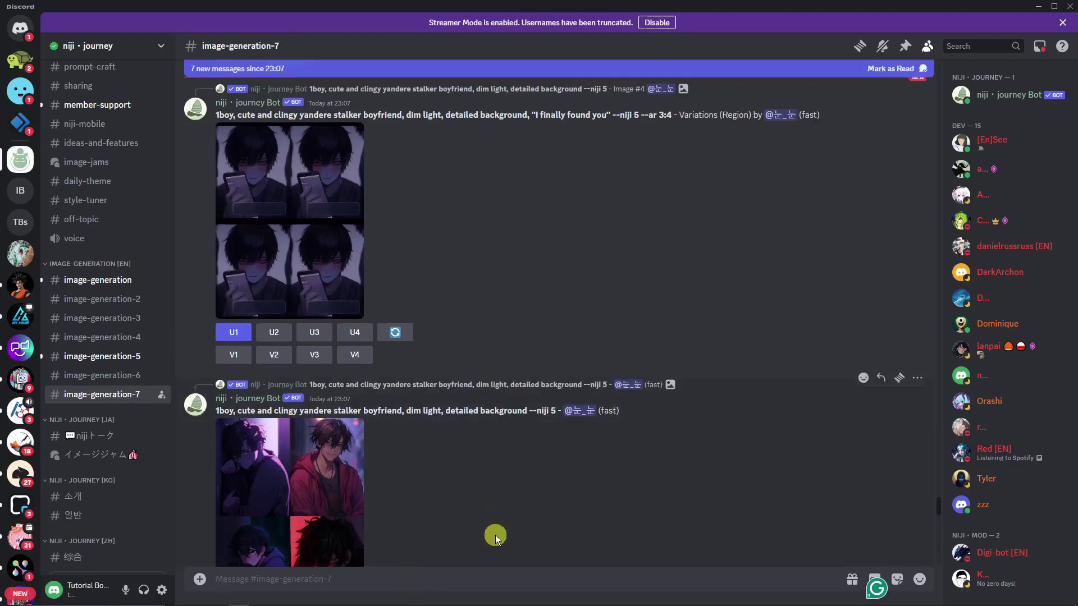
scroll(494, 534, "down", 5)
scroll(494, 535, "down", 4)
scroll(497, 535, "up", 3)
scroll(482, 497, "up", 3)
scroll(439, 436, "up", 3)
scroll(433, 423, "up", 3)
scroll(430, 420, "down", 3)
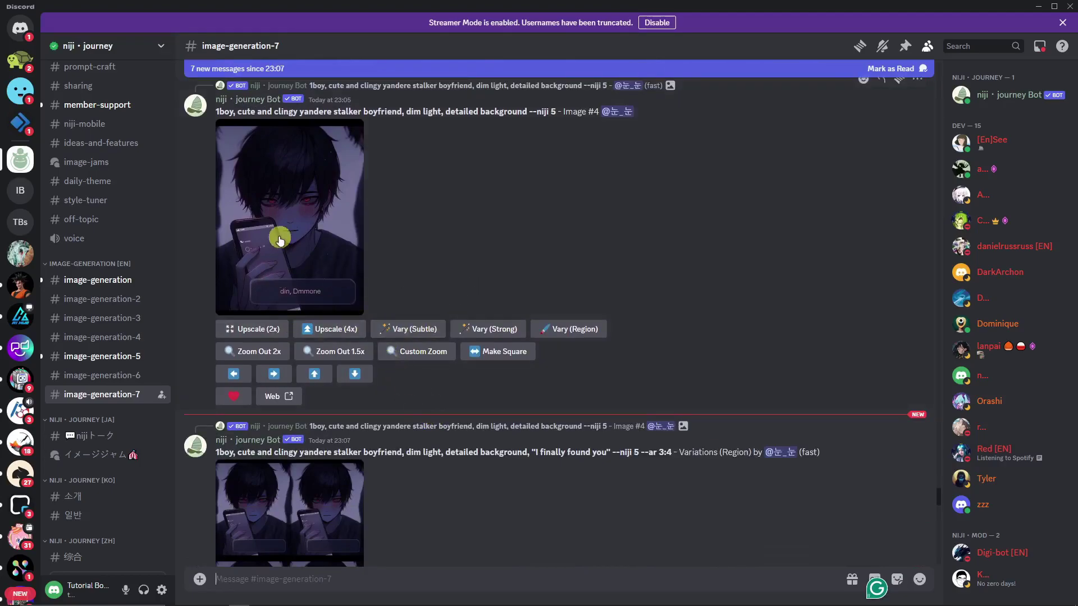
scroll(366, 414, "down", 4)
scroll(264, 376, "down", 2)
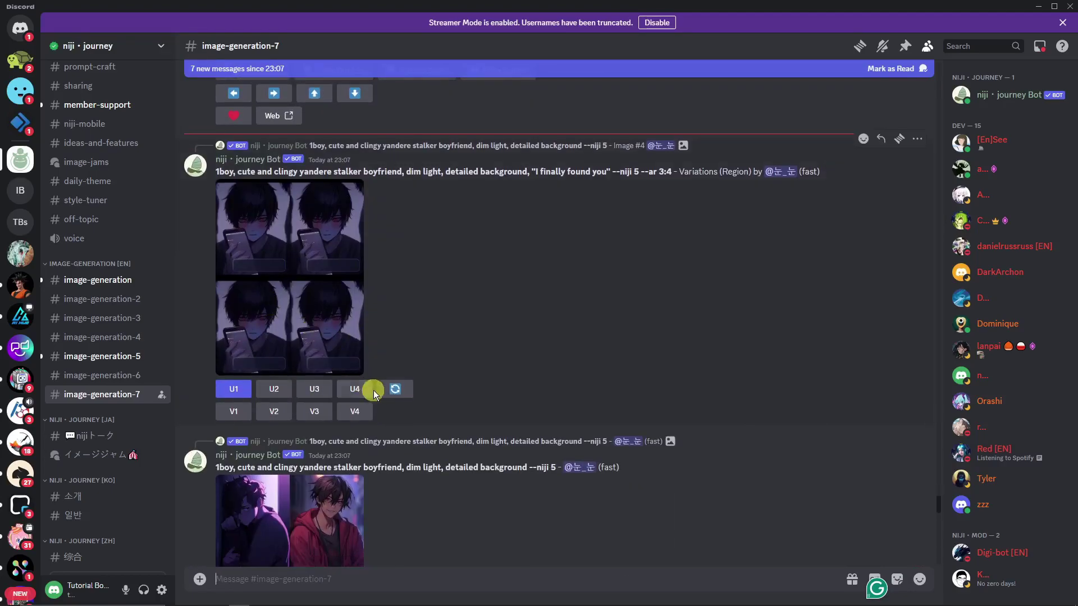
scroll(393, 449, "down", 3)
scroll(429, 546, "down", 3)
scroll(410, 496, "down", 4)
scroll(359, 419, "down", 2)
scroll(377, 425, "down", 4)
scroll(396, 433, "down", 6)
scroll(399, 435, "down", 2)
scroll(399, 438, "down", 4)
scroll(401, 438, "down", 4)
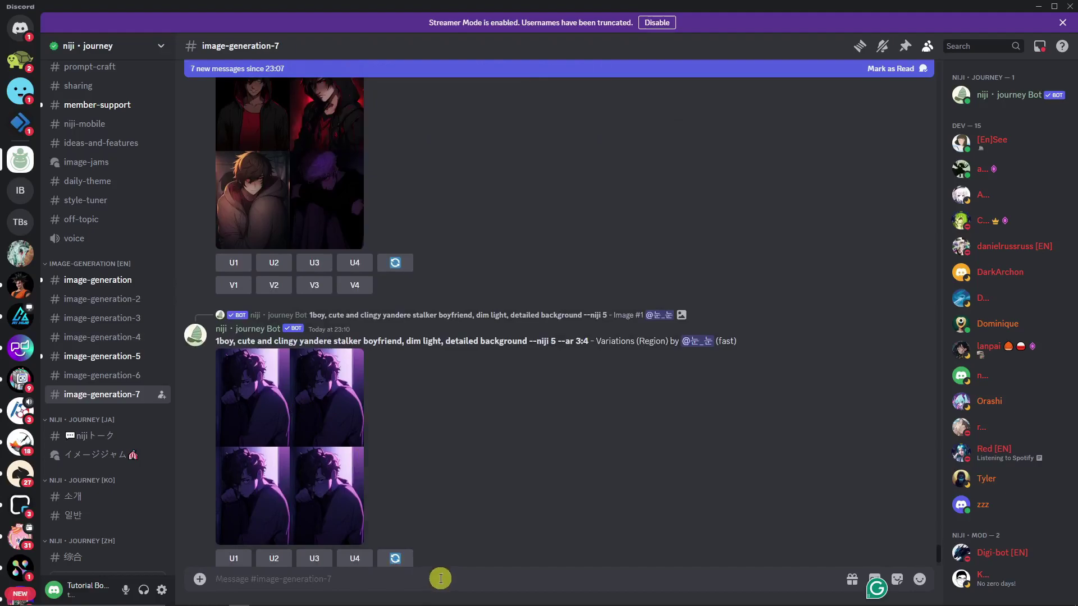
Step: Generate a niji grid for 'a pirate saying "arghh", eyepatch' and enlarge the result
type("/imagine")
key("Tab")
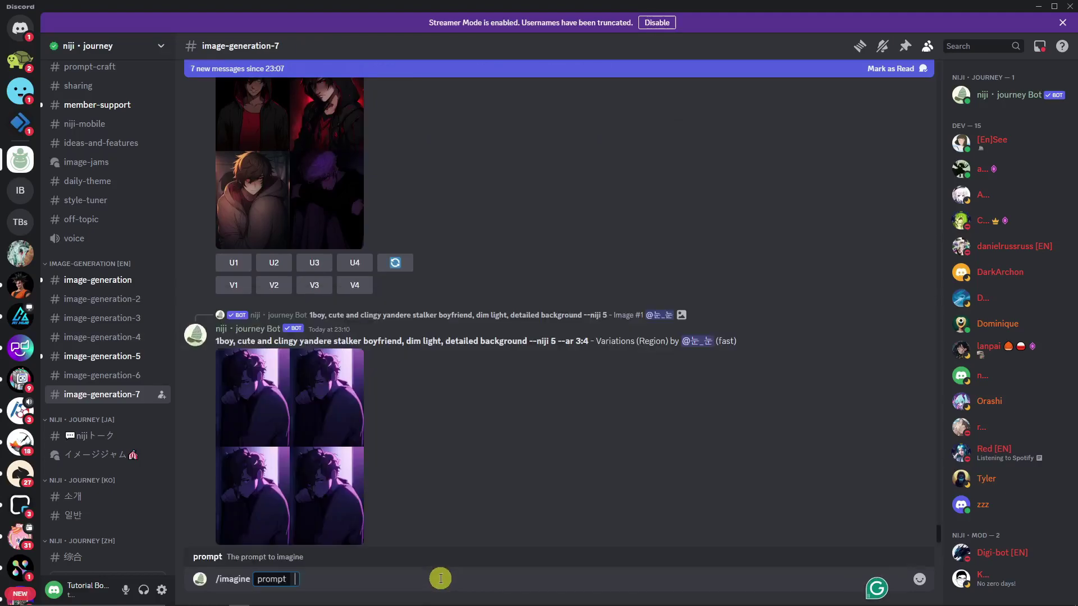
type("a pirate saying \"arghh\"")
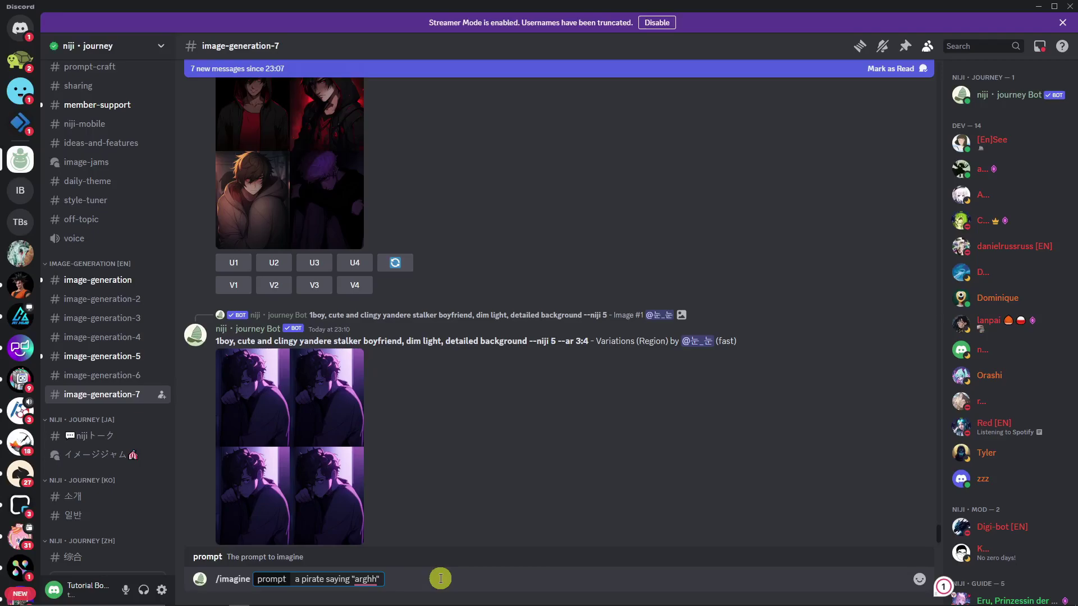
type(",")
type(" eyepatch,")
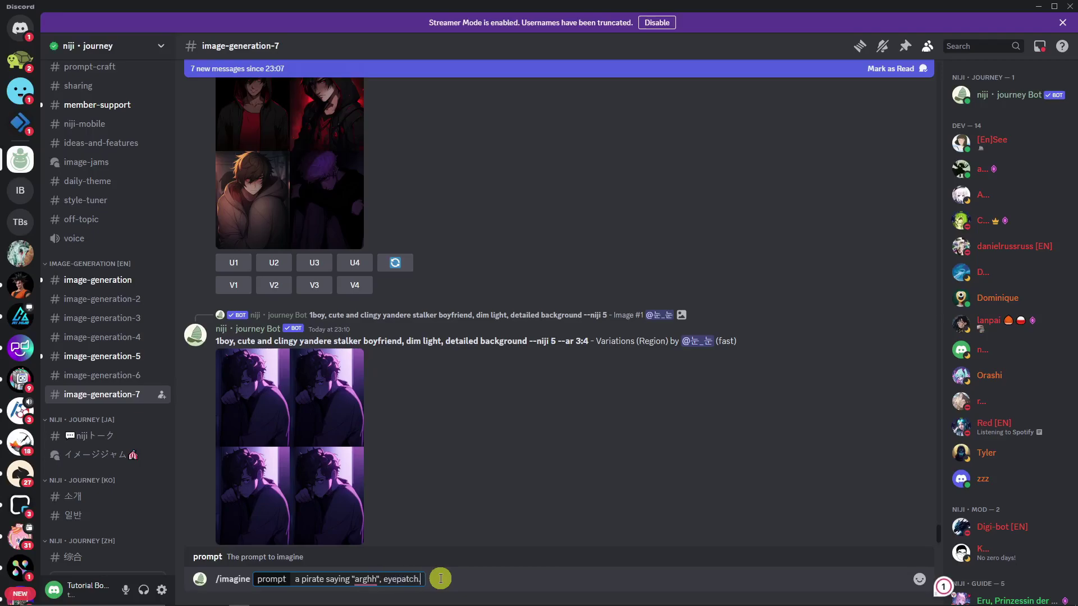
key("Return")
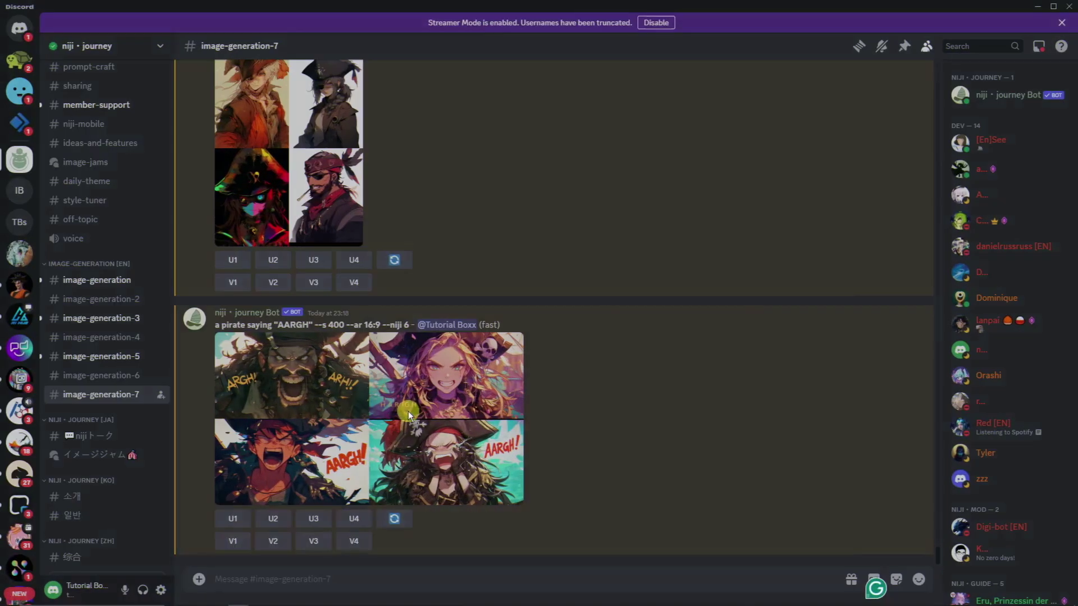
left_click(409, 412)
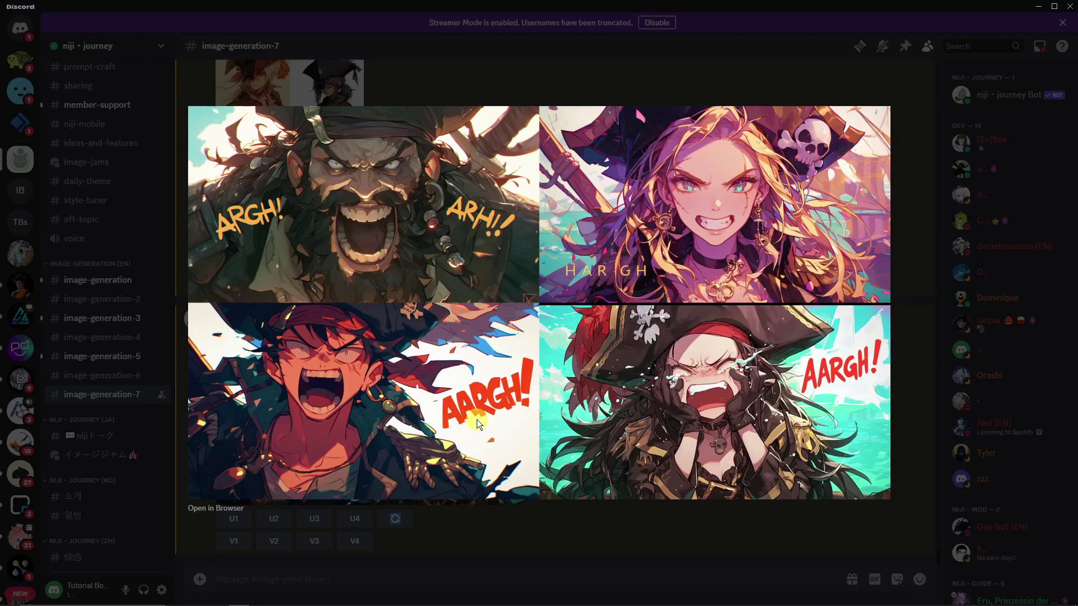
Step: Close the pirate grid and highlight its prompt to point out the --niji 6 parameter
left_click(533, 552)
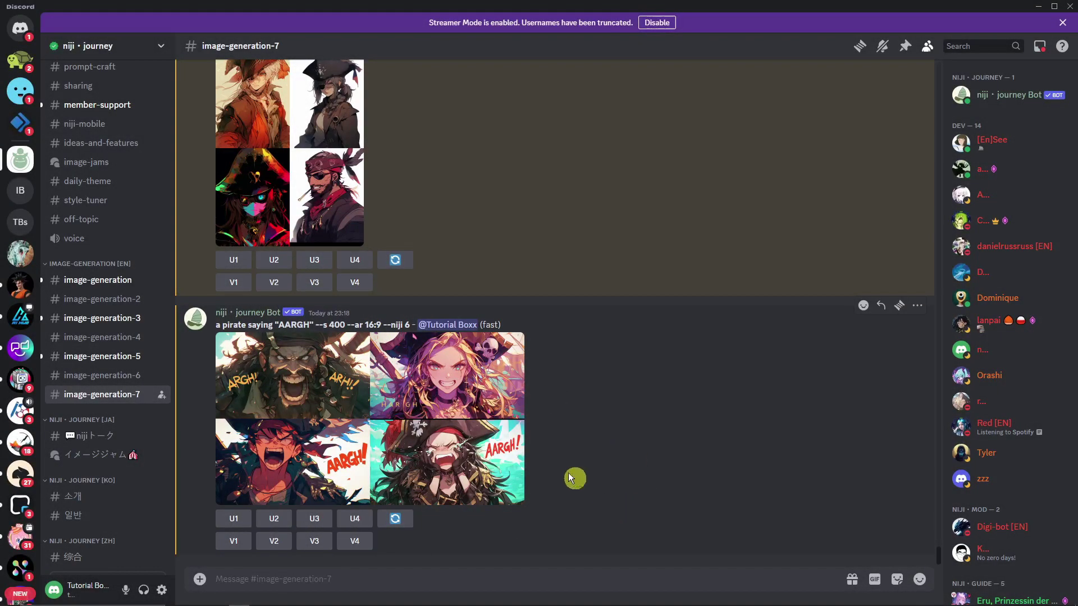
left_click_drag(217, 328, 411, 329)
left_click(387, 326)
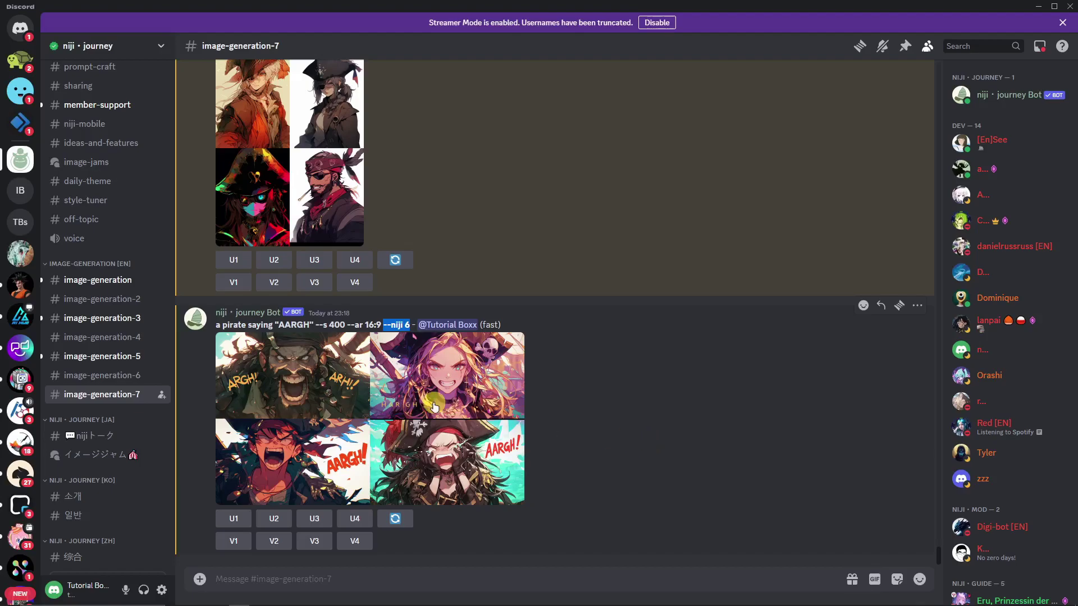
left_click(496, 587)
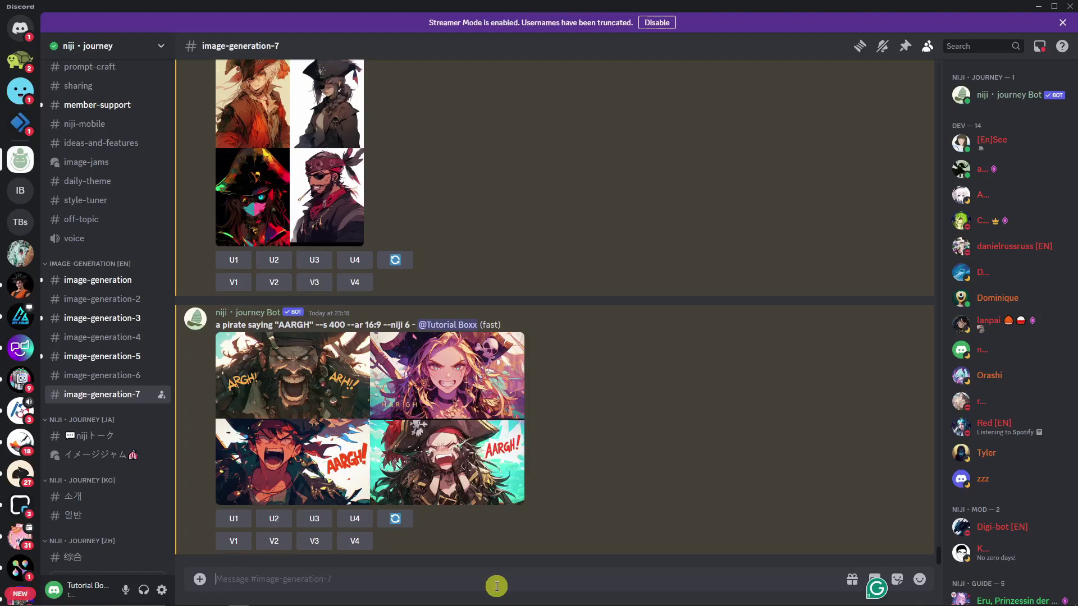
Step: Submit an /imagine prompt 'batman and superman fighting' to the niji bot
type(".imagine")
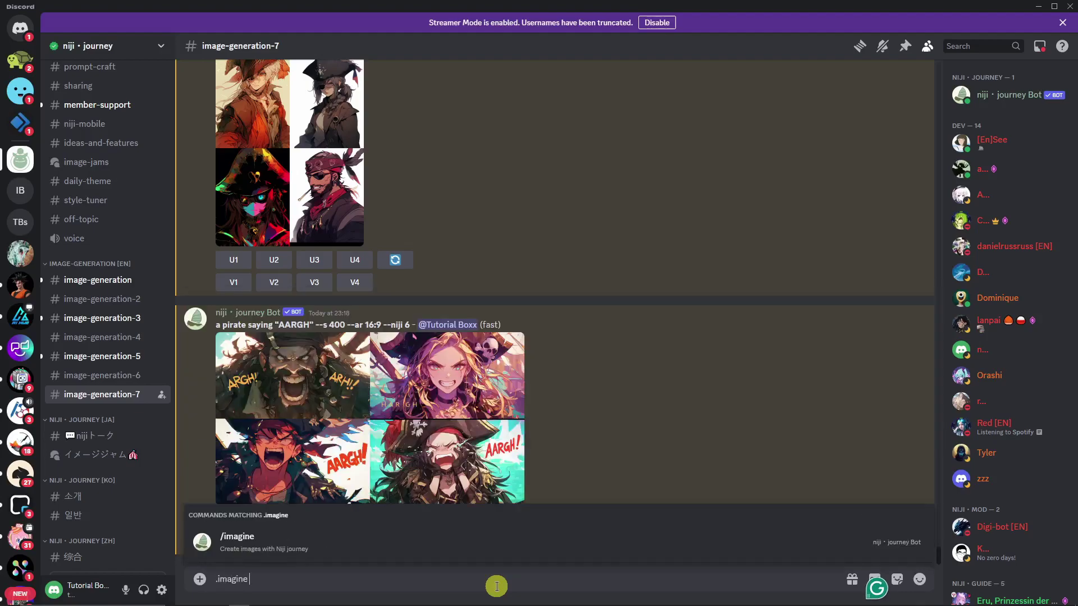
left_click(483, 550)
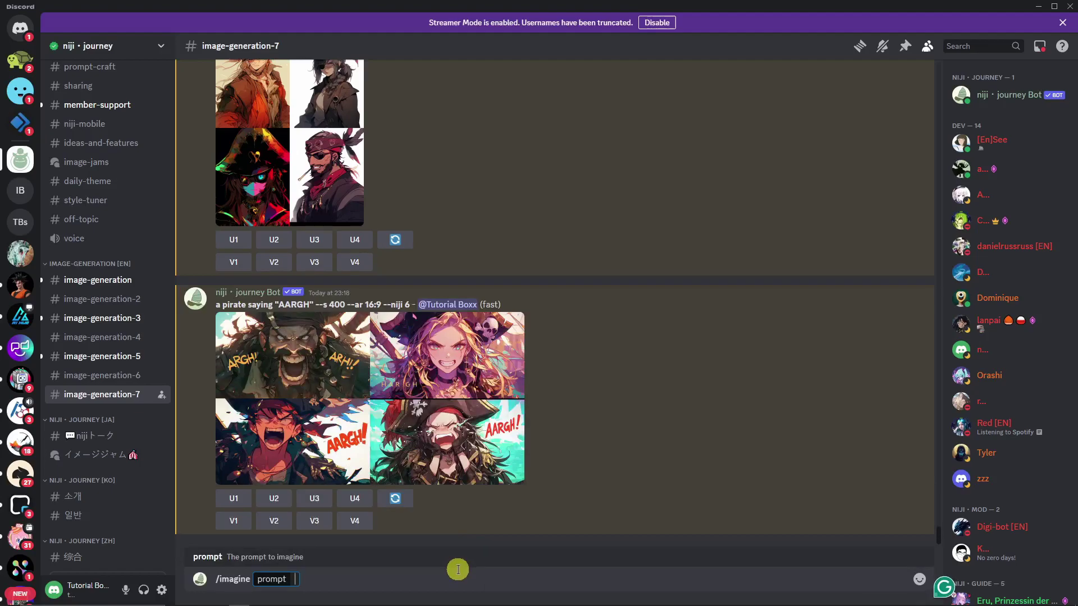
type("batman and superman")
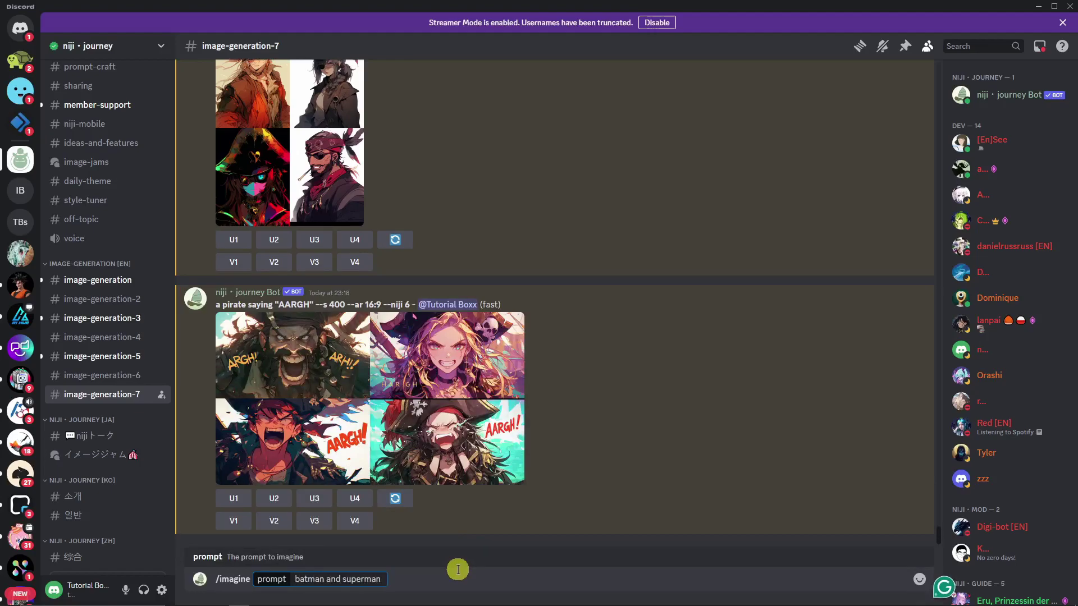
type(" fighting")
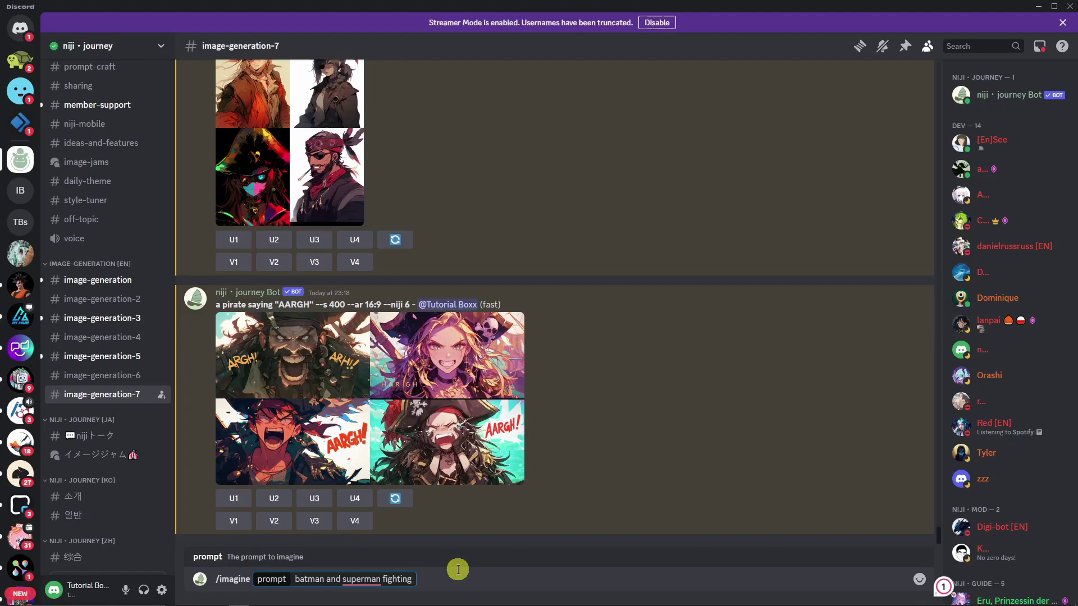
key("Return")
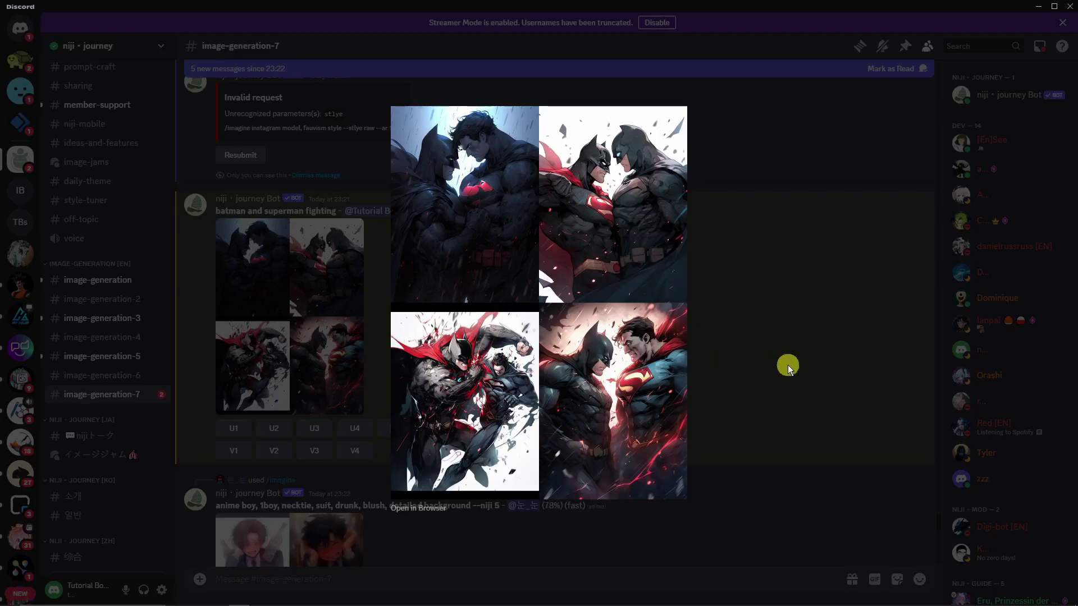
Step: Close the batman grid, scroll to the fauvism portraits, and highlight --style raw in the prompt
left_click(787, 365)
scroll(494, 353, "down", 4)
scroll(486, 352, "down", 5)
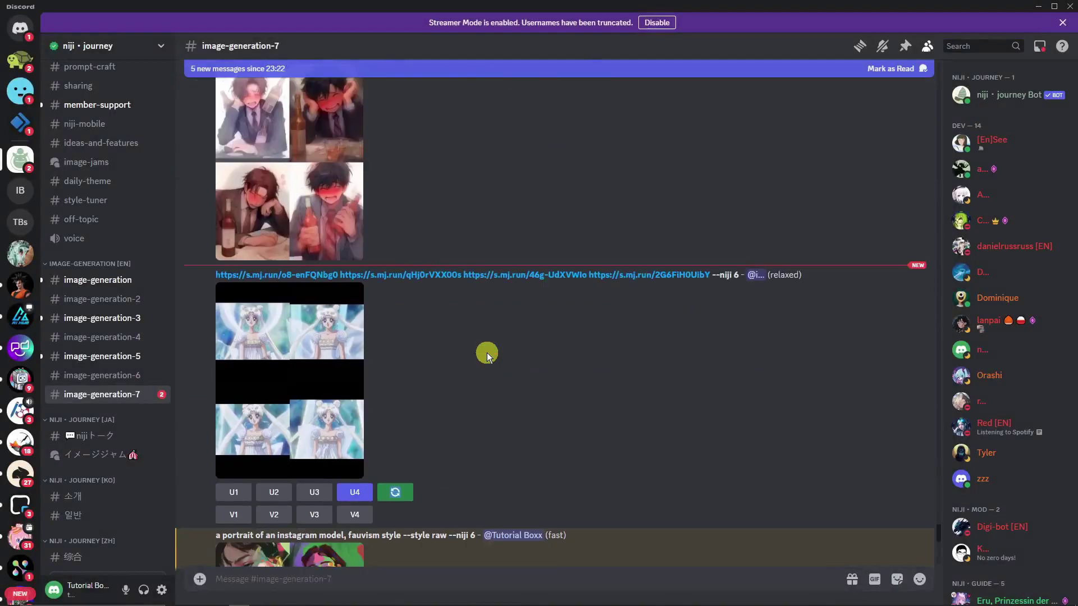
scroll(487, 352, "down", 1)
scroll(487, 352, "down", 3)
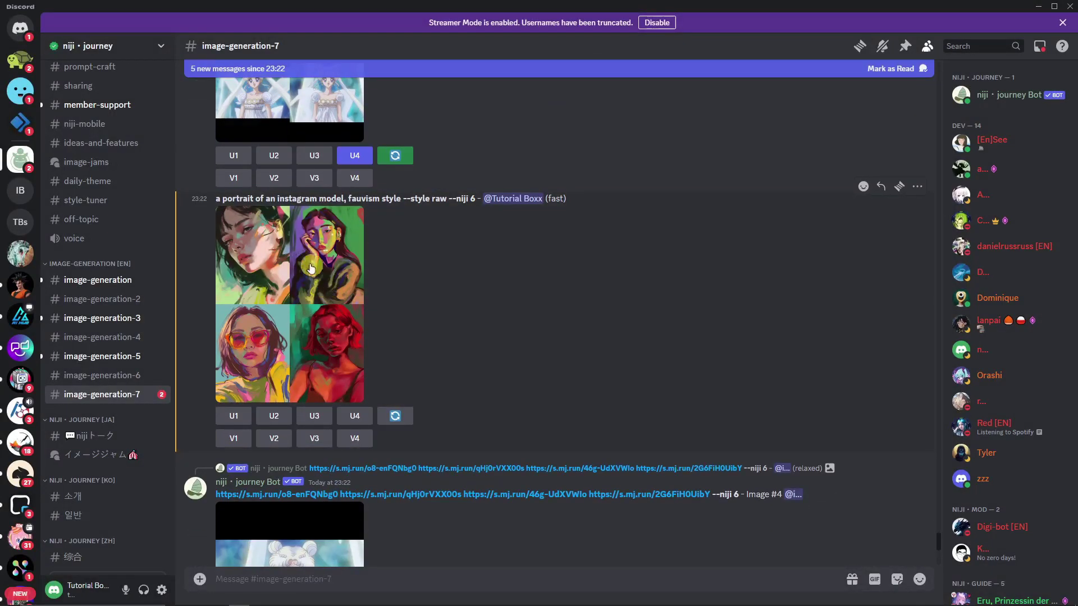
mouse_move(407, 202)
left_click_drag(403, 200, 447, 207)
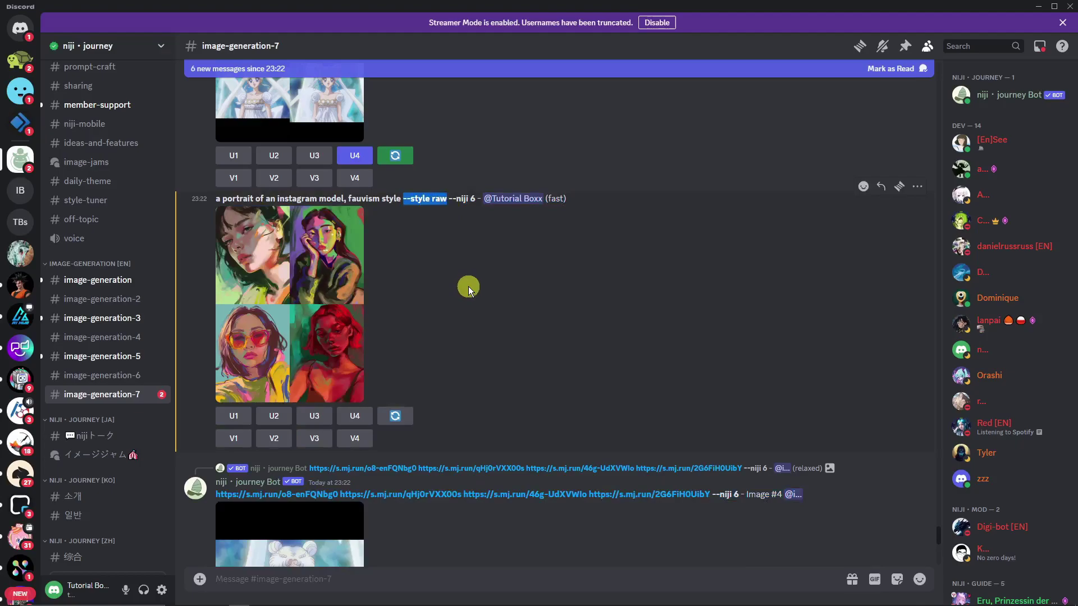
left_click(468, 286)
Step: Enlarge and close the fauvism portrait grid, then highlight parts of its prompt text
left_click(303, 260)
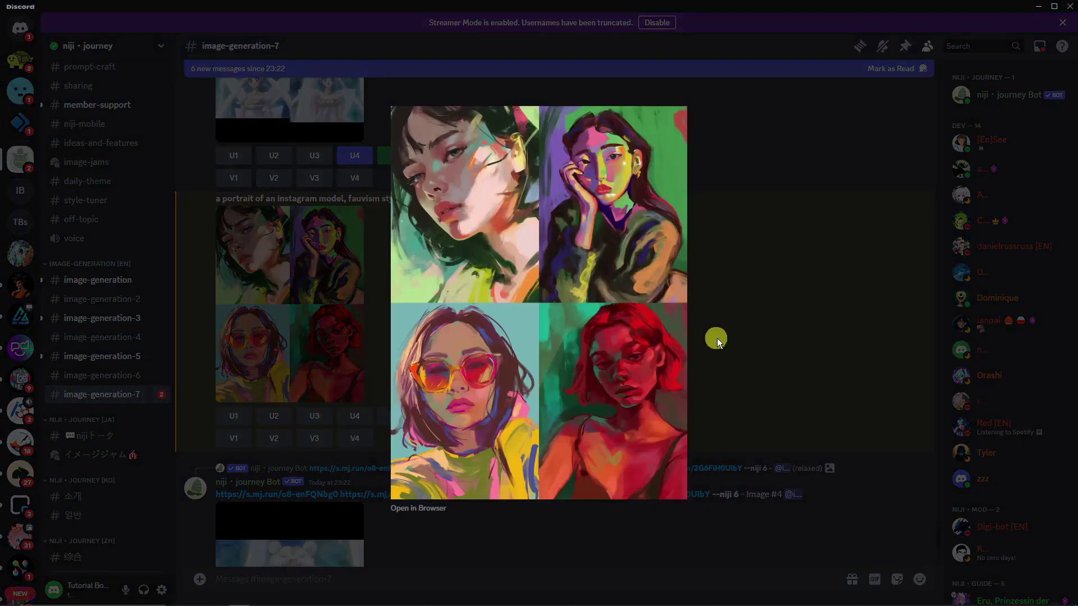
left_click(747, 317)
left_click_drag(214, 198, 470, 197)
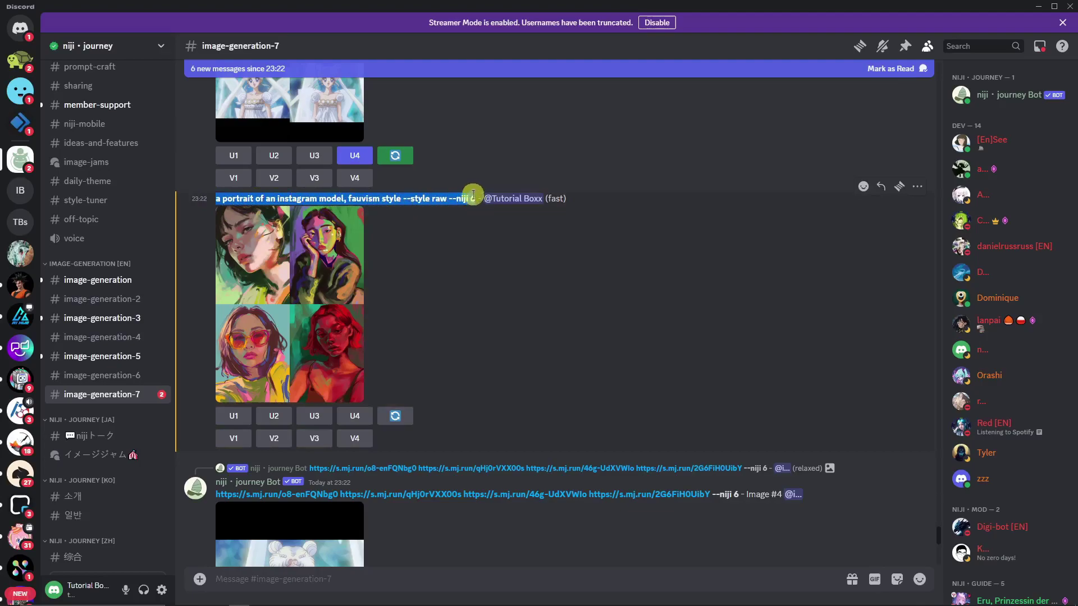
left_click(418, 199)
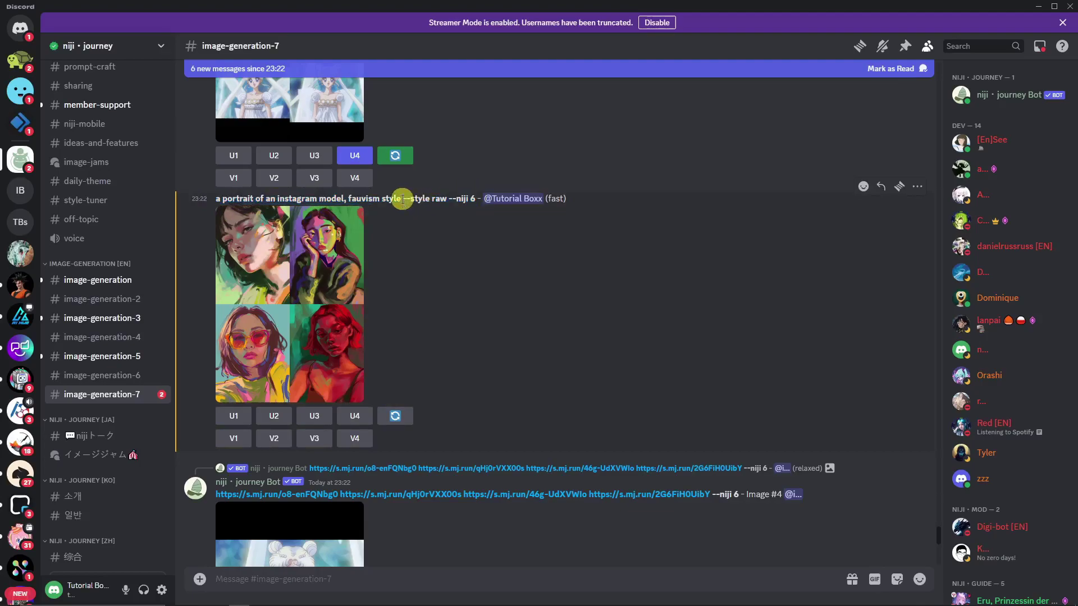
left_click_drag(399, 199, 448, 198)
Step: Scroll the channel to the 'batman, protector of the stars and night' grids at --s 300 and --s 400
scroll(465, 348, "down", 4)
scroll(466, 342, "down", 5)
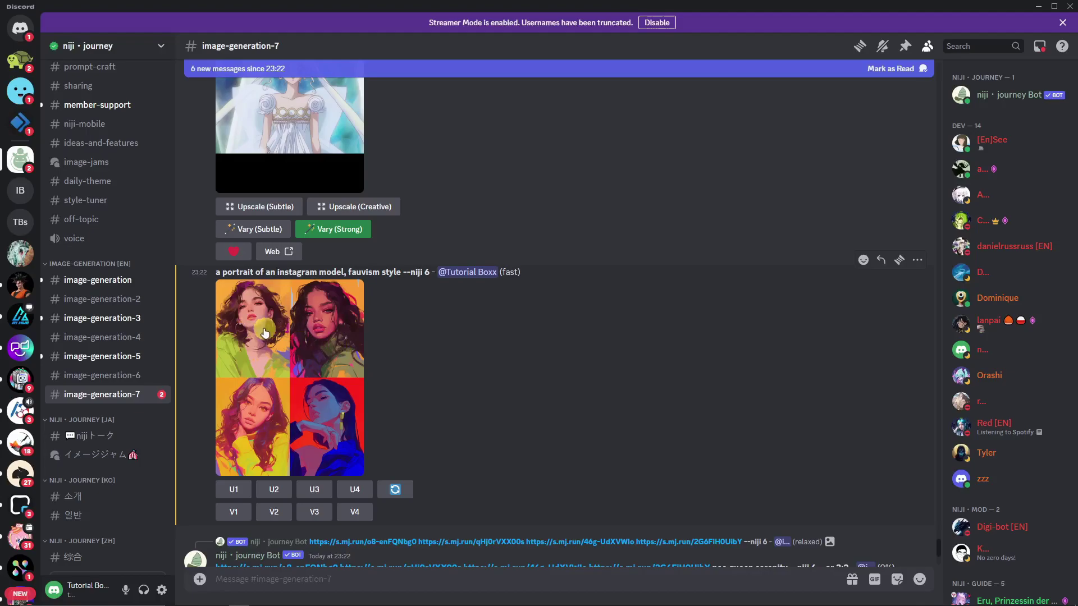
scroll(303, 393, "up", 4)
scroll(304, 393, "up", 2)
scroll(306, 385, "up", 2)
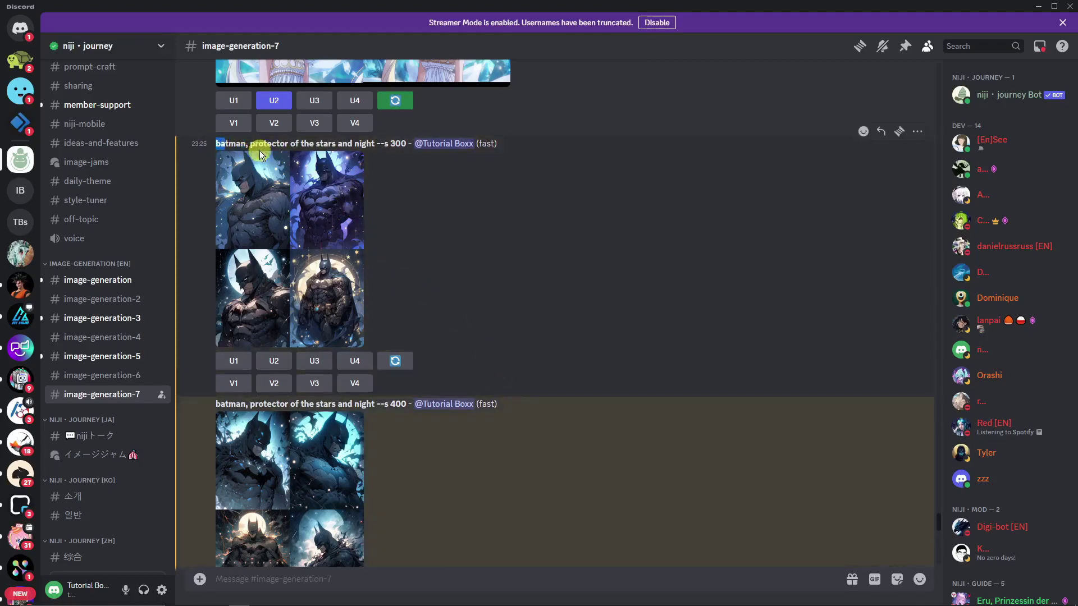
left_click_drag(219, 144, 407, 144)
left_click(396, 163)
left_click(326, 196)
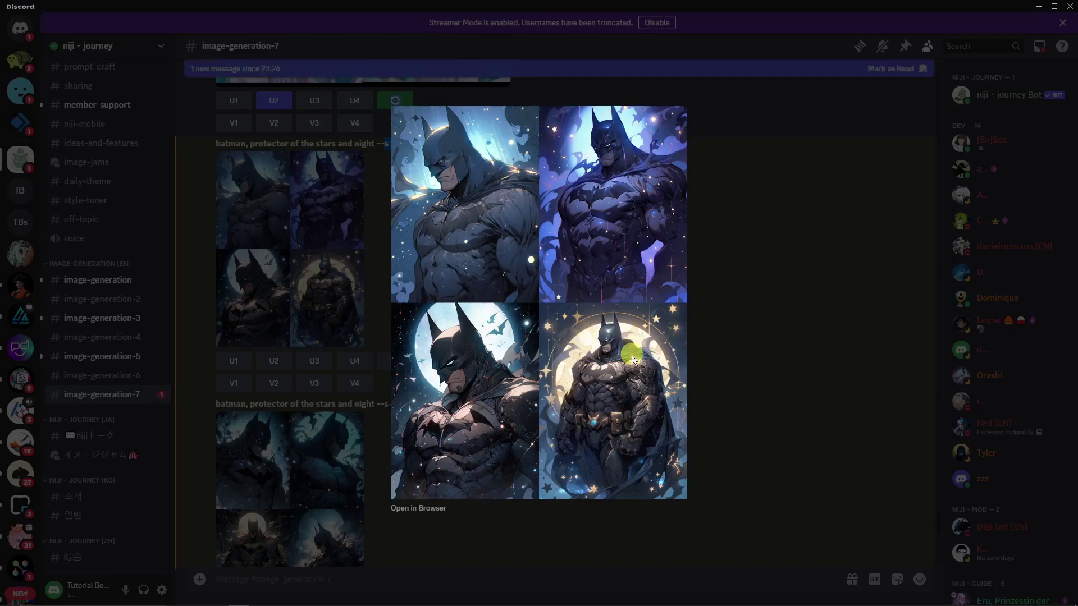
left_click(754, 312)
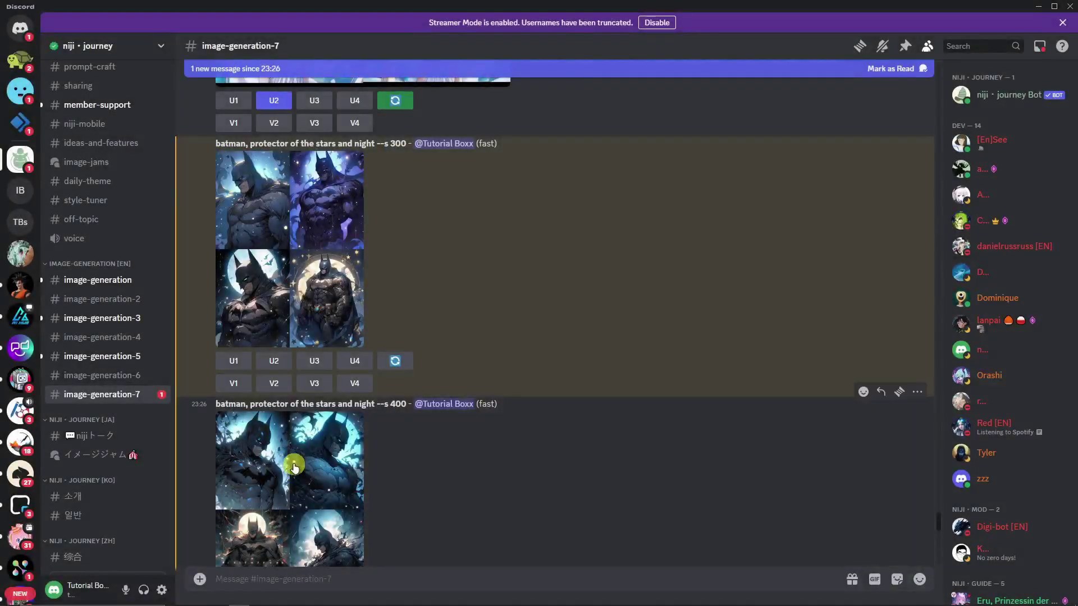
left_click(295, 464)
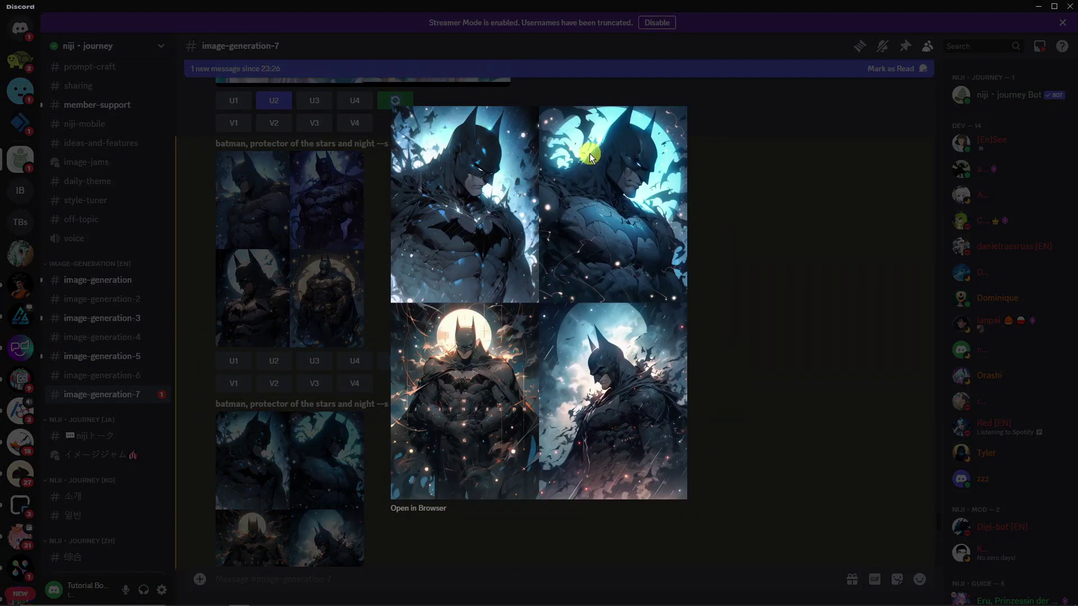
left_click(777, 207)
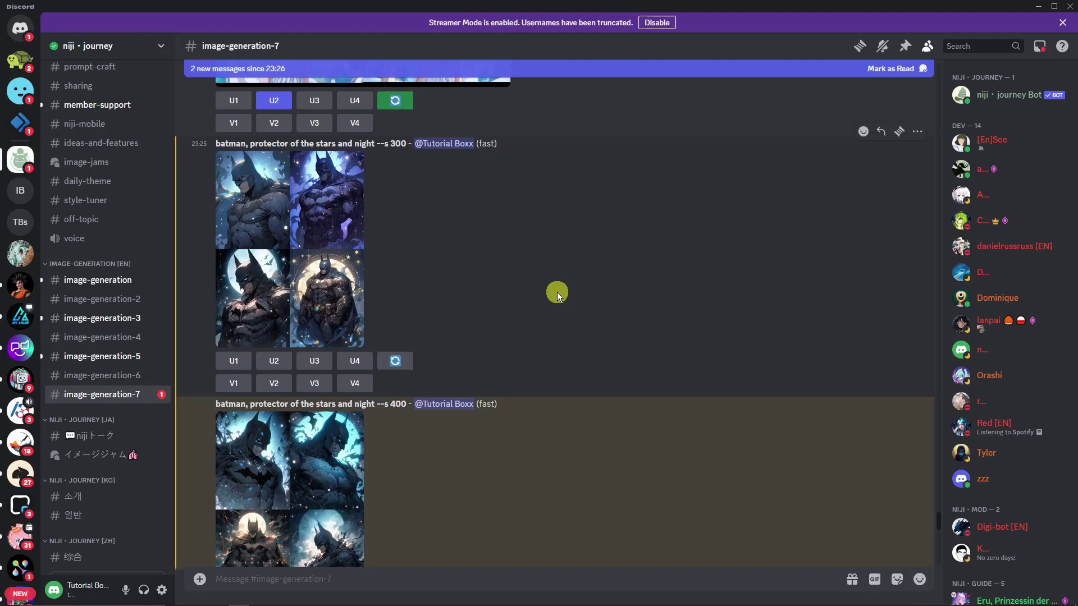
Step: View the batman --s 0 grid enlarged twice, highlighting the stylize 0 value in between
scroll(557, 292, "down", 5)
scroll(557, 292, "down", 5)
scroll(553, 299, "down", 3)
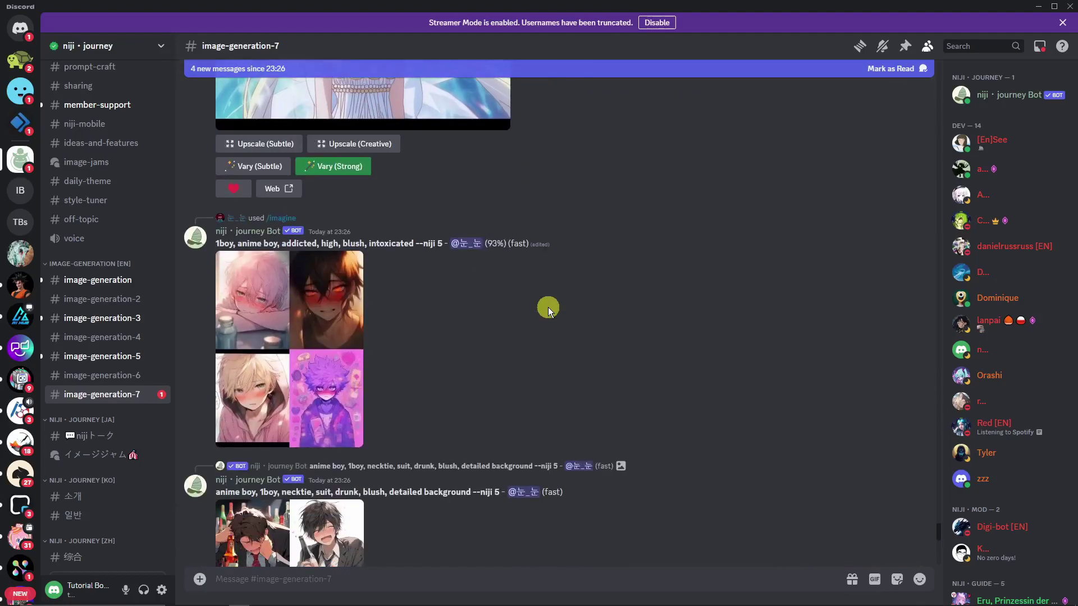
scroll(548, 308, "down", 5)
scroll(403, 308, "down", 4)
left_click(329, 285)
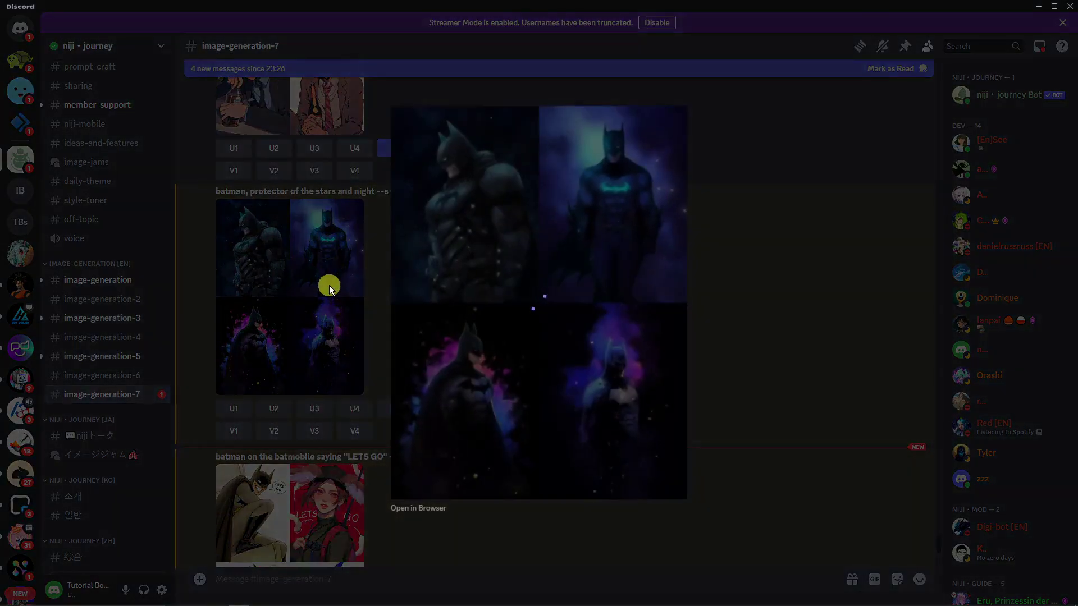
left_click(766, 234)
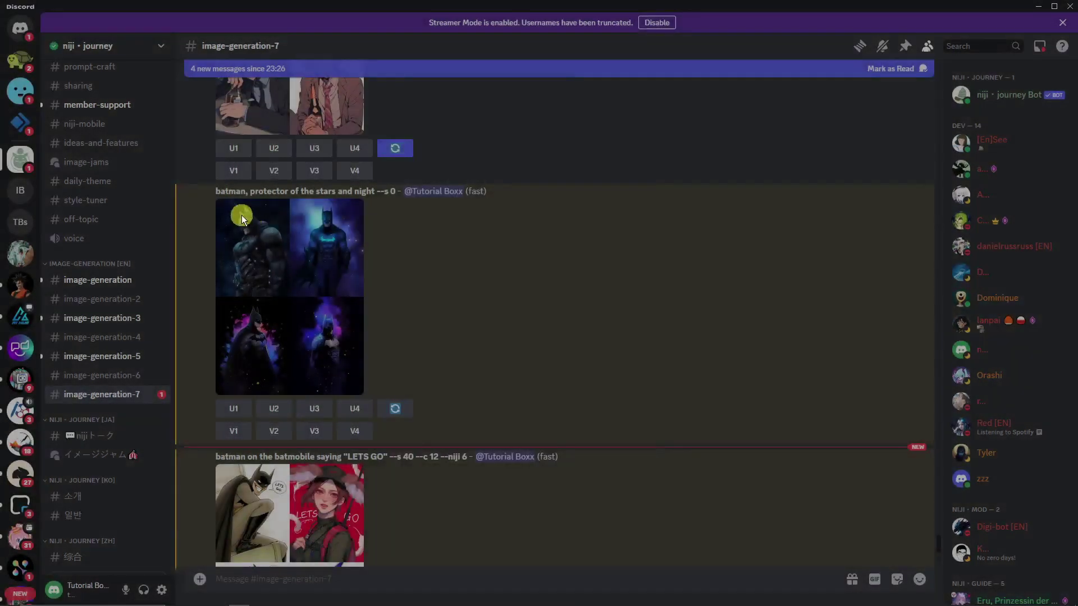
left_click_drag(384, 191, 396, 191)
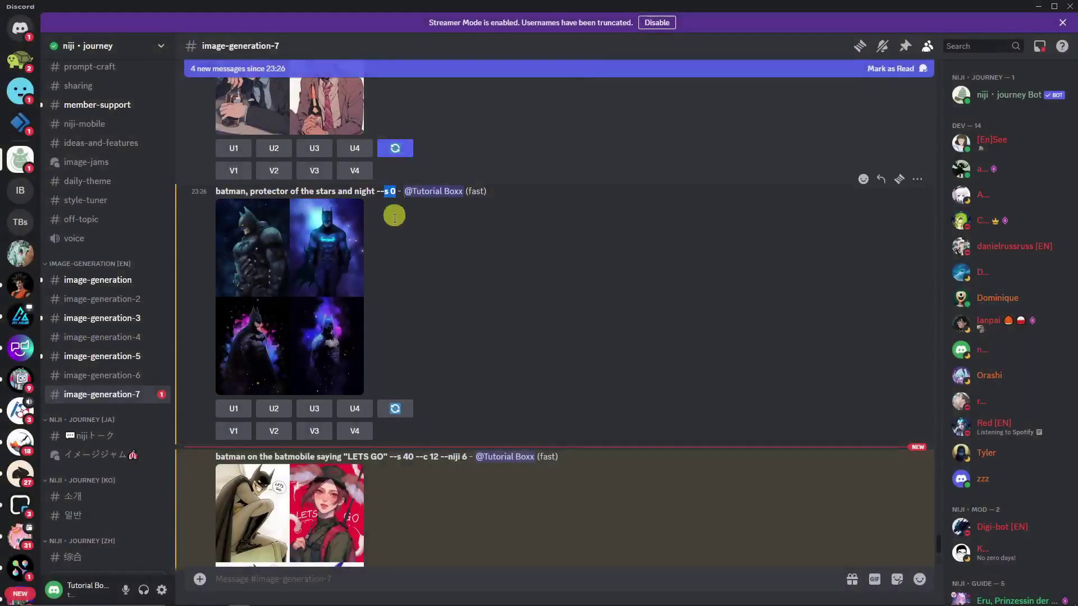
left_click(333, 275)
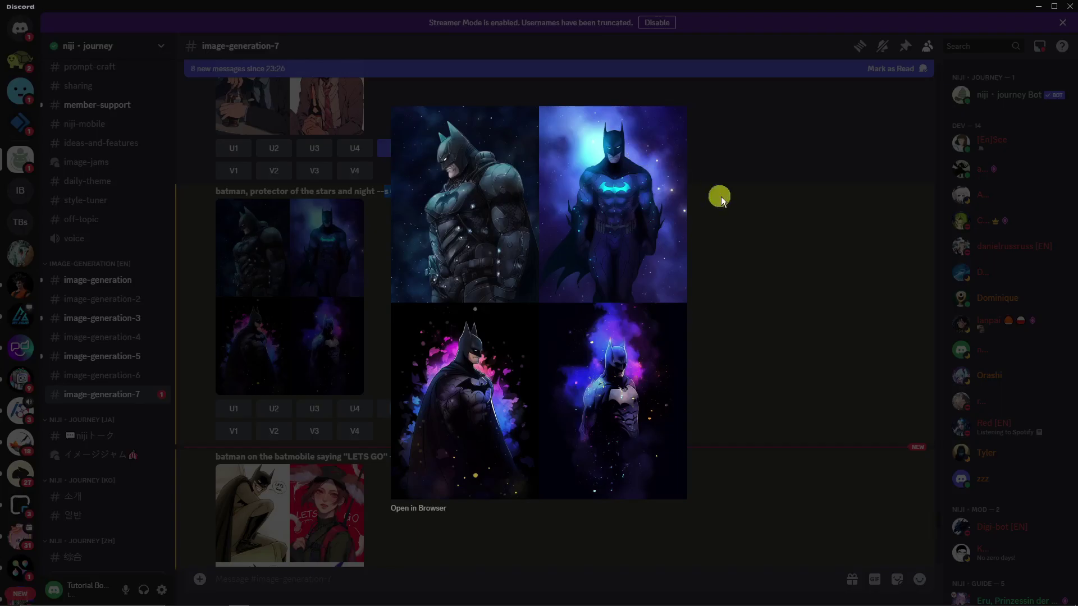
left_click(765, 224)
scroll(547, 340, "down", 3)
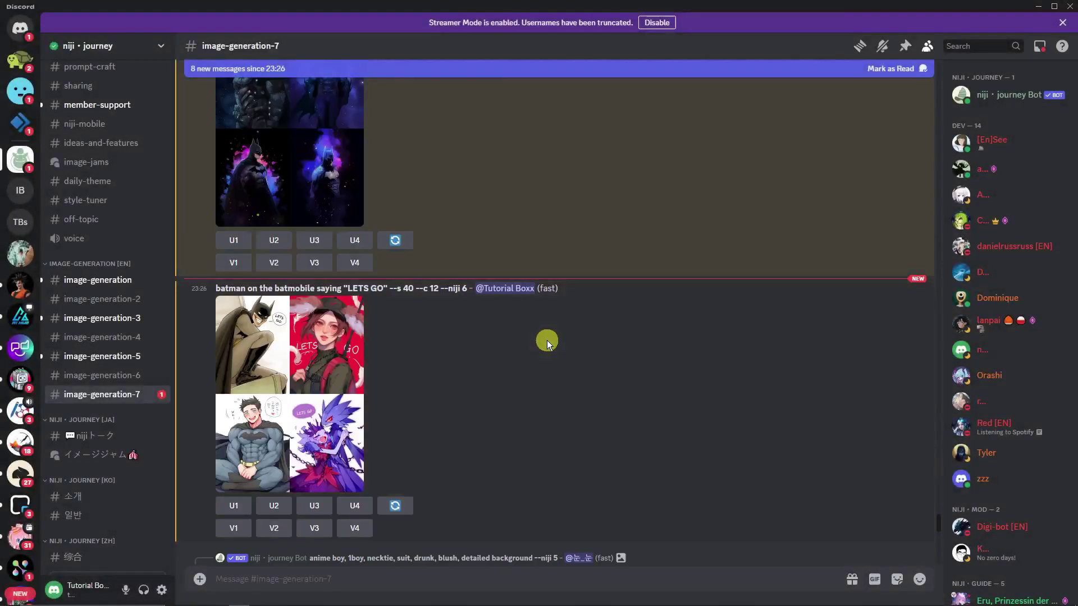
scroll(533, 347, "up", 2)
scroll(549, 334, "up", 1)
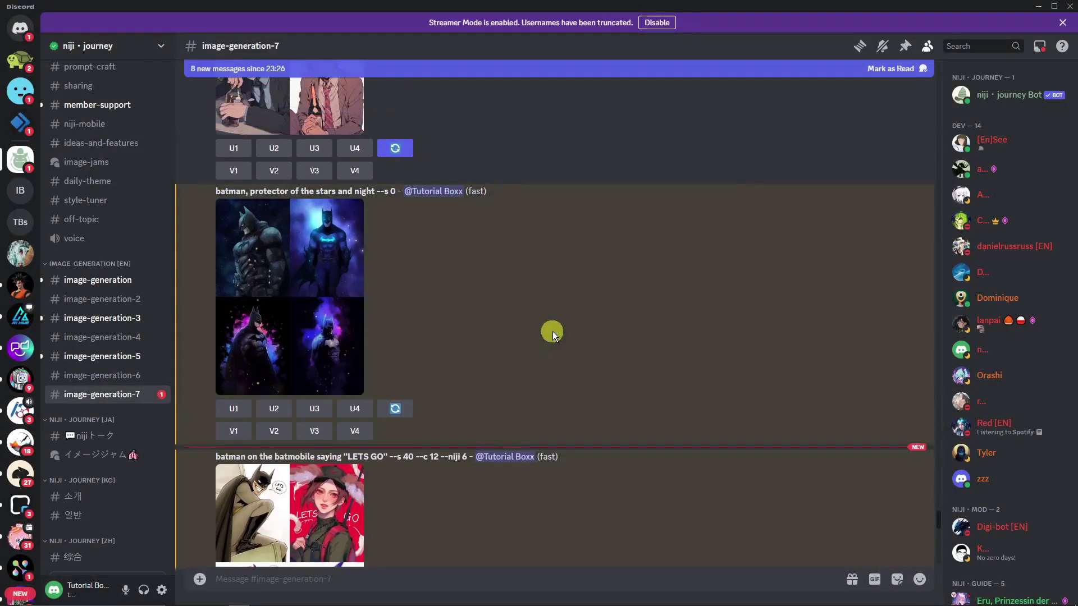
scroll(556, 333, "down", 4)
left_click(312, 335)
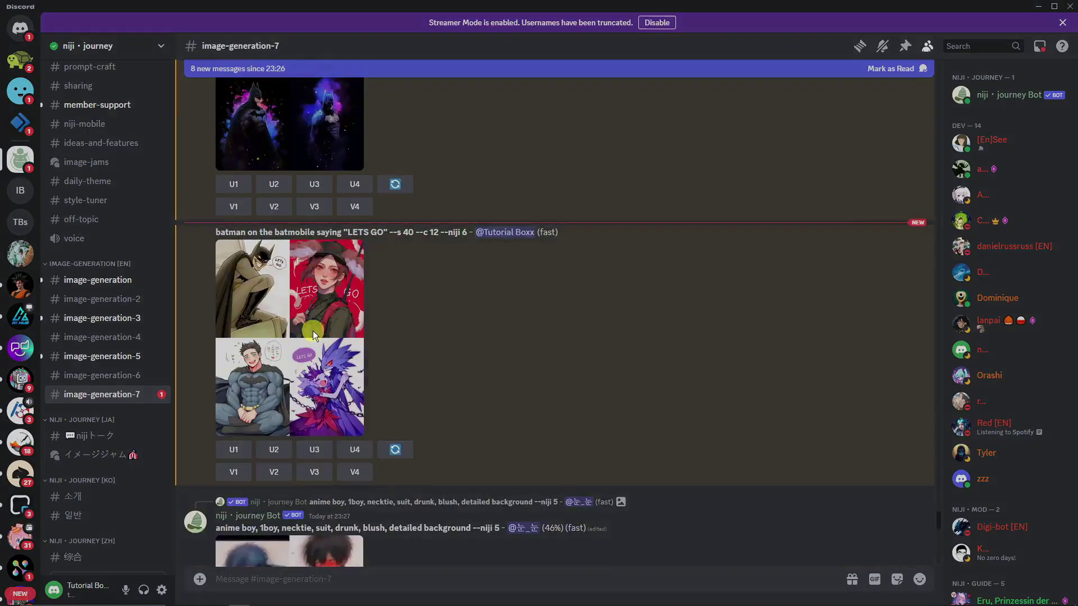
left_click(790, 304)
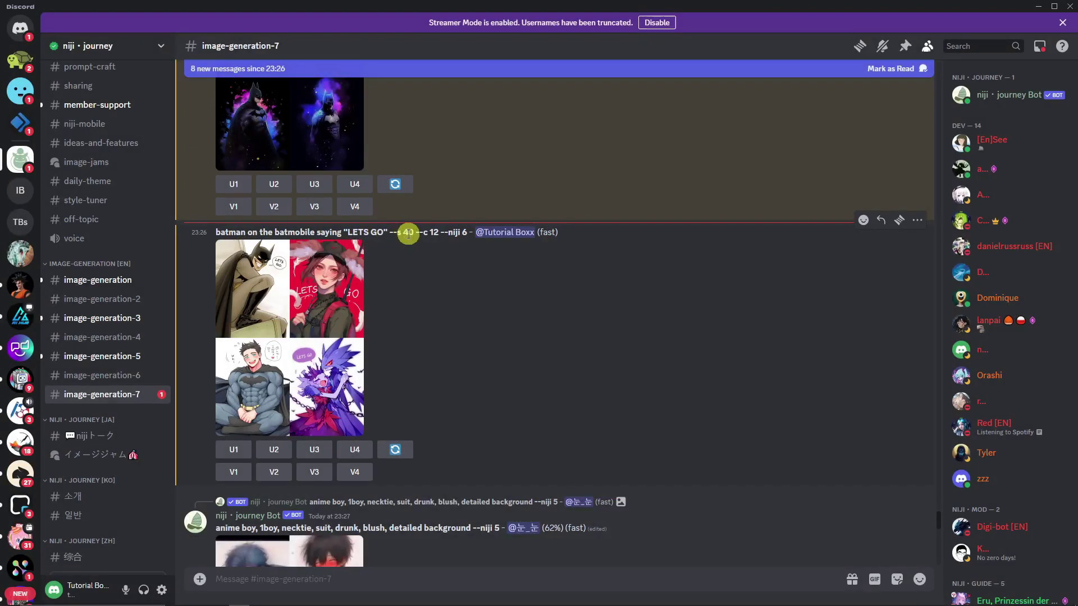
left_click_drag(424, 234, 439, 234)
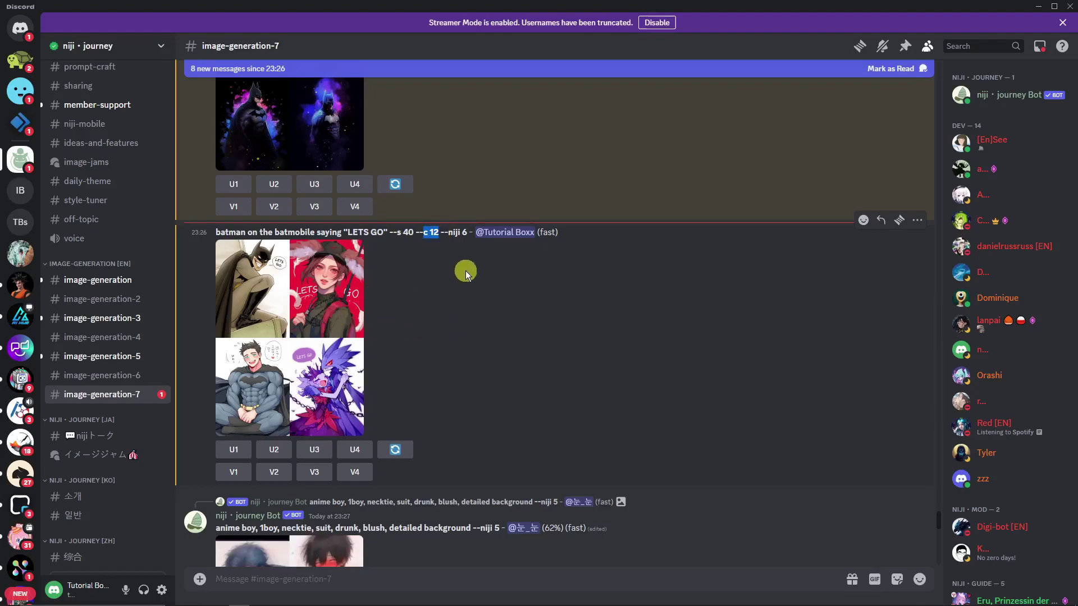
left_click(430, 234)
left_click_drag(424, 234, 439, 234)
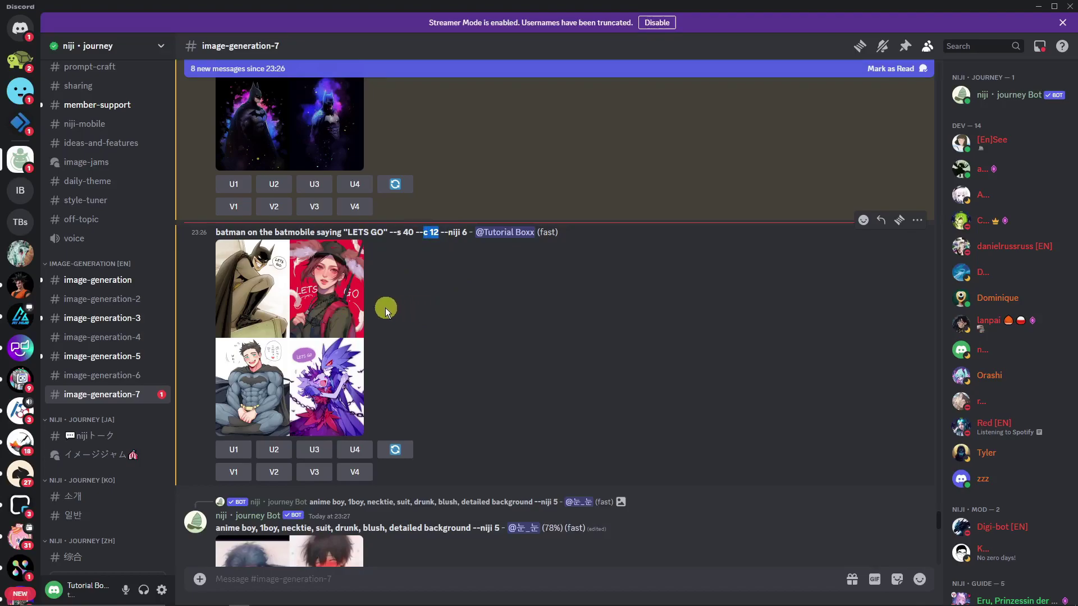
left_click(347, 298)
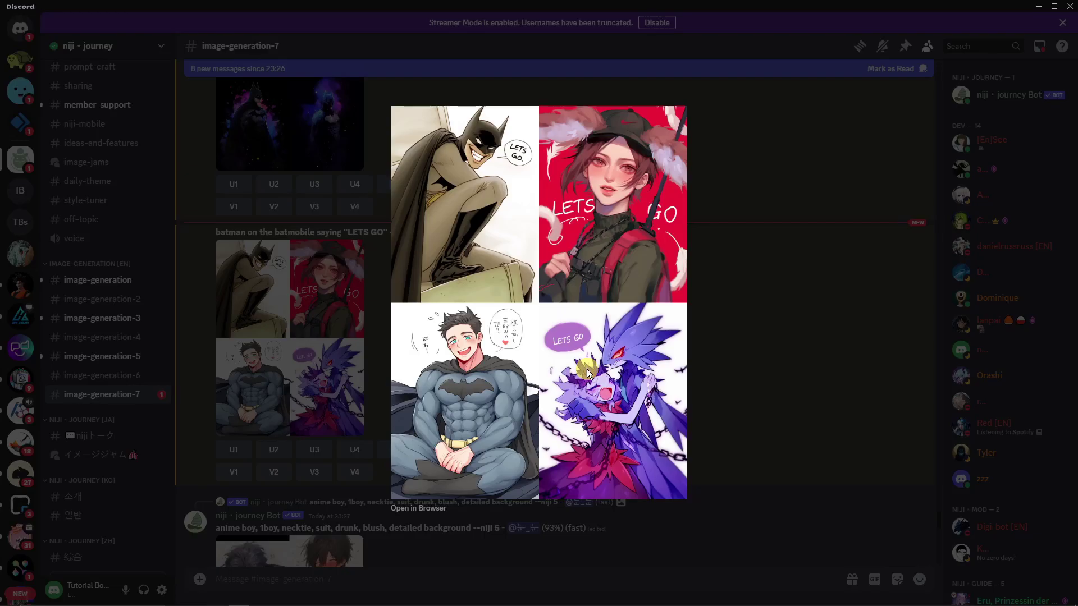
left_click(788, 339)
double_click(431, 234)
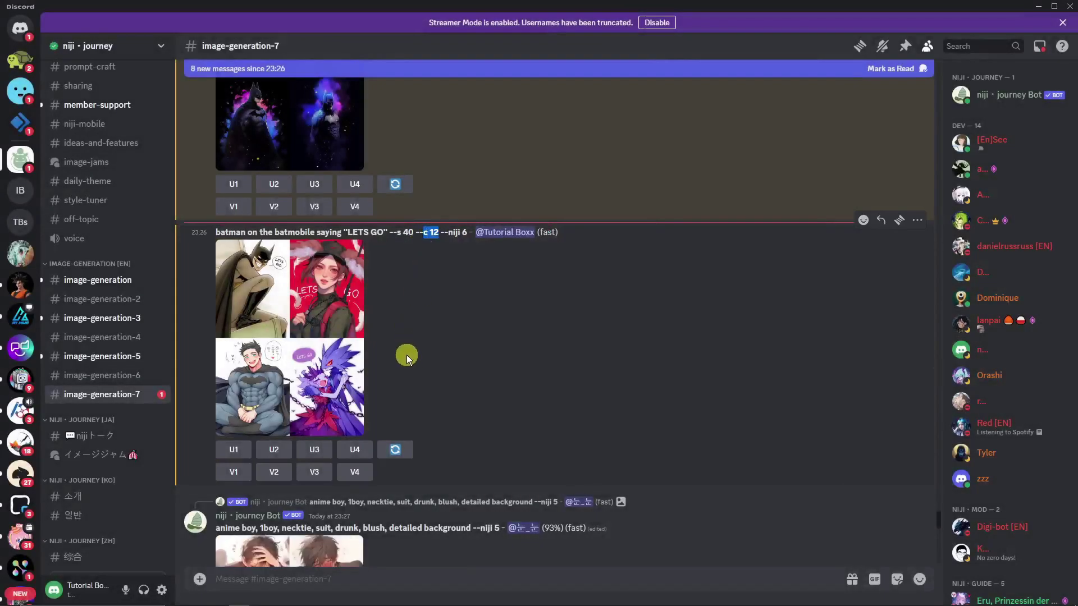
left_click(334, 322)
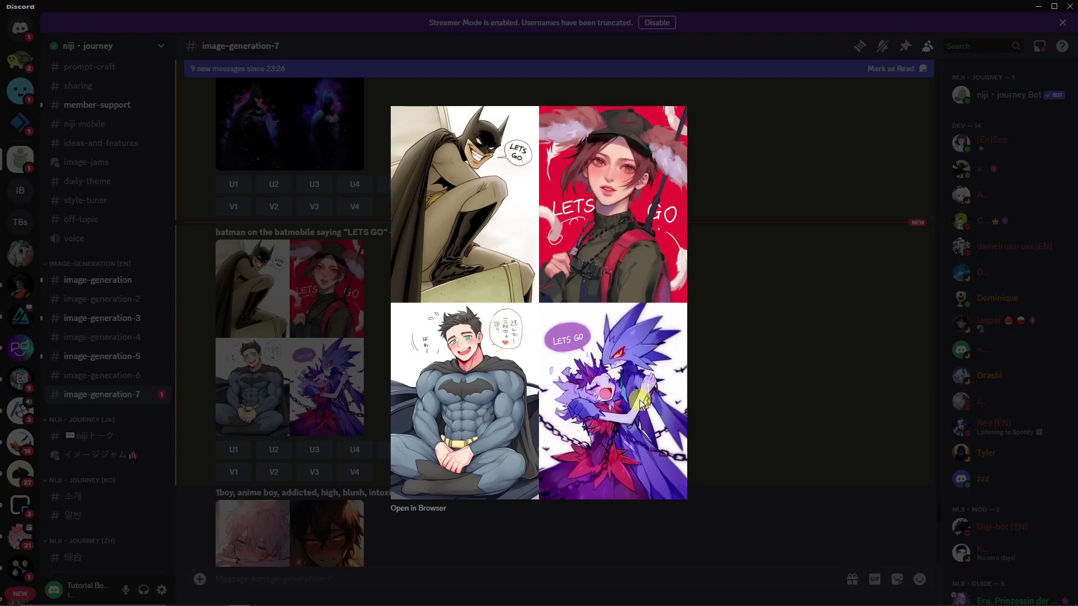
Step: Close the batmobile grid, highlight its chaos 12 value, and scroll back through the batman --s 0 and --s 400 posts
left_click(813, 370)
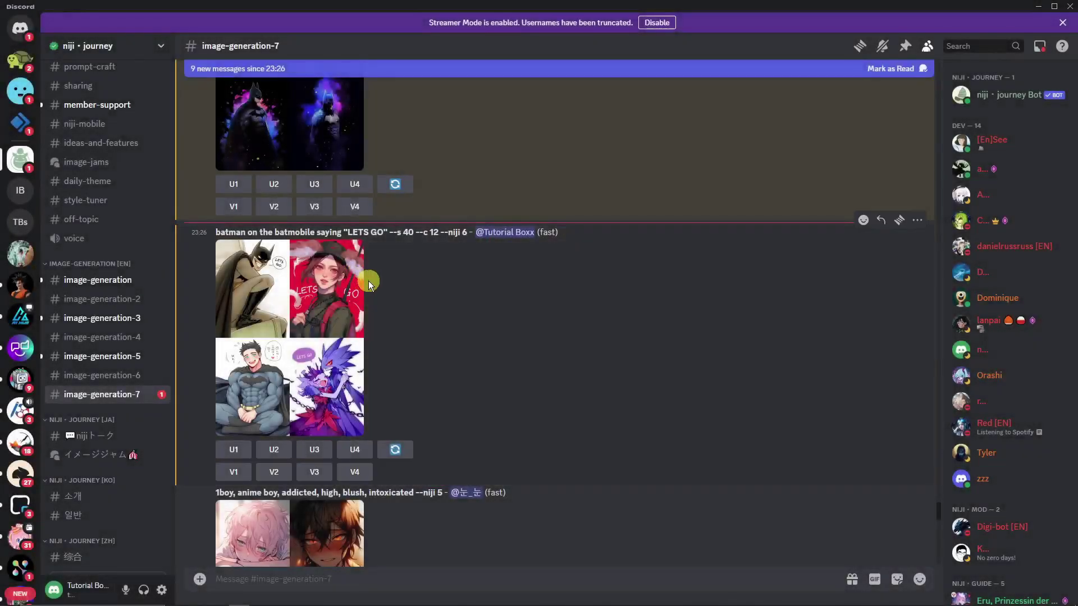
left_click_drag(424, 232, 439, 232)
scroll(485, 343, "up", 5)
scroll(485, 342, "up", 5)
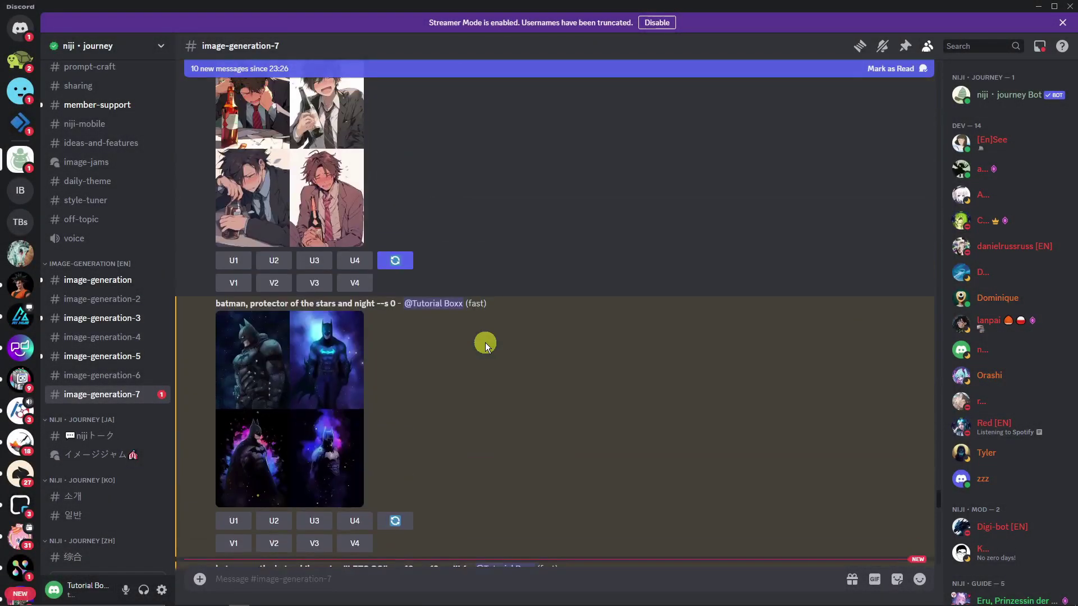
mouse_move(485, 342)
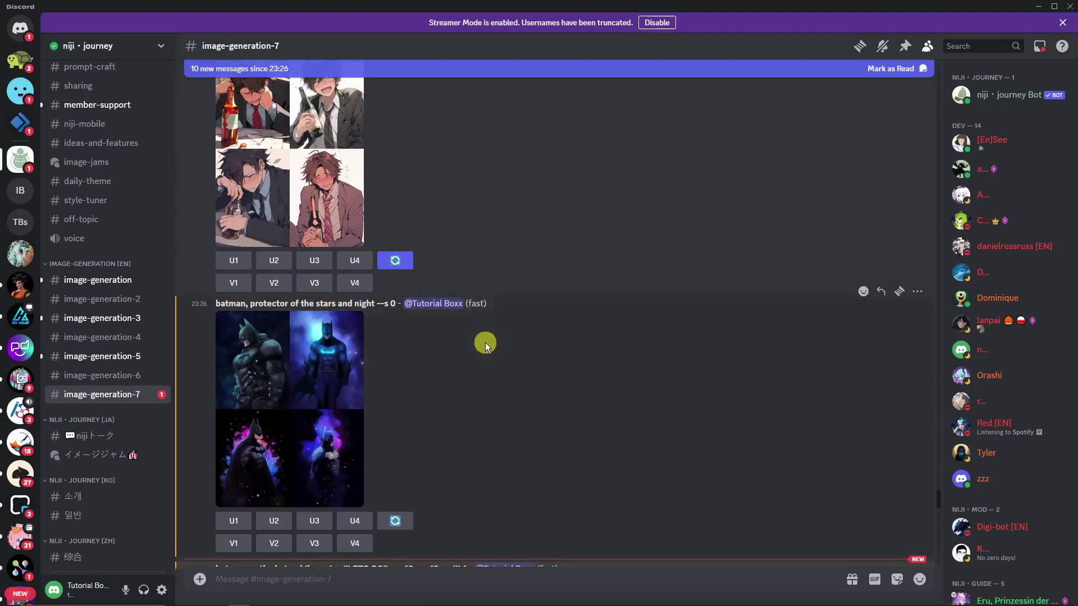
scroll(485, 343, "up", 5)
scroll(485, 343, "up", 5)
scroll(485, 343, "up", 5)
scroll(485, 343, "up", 3)
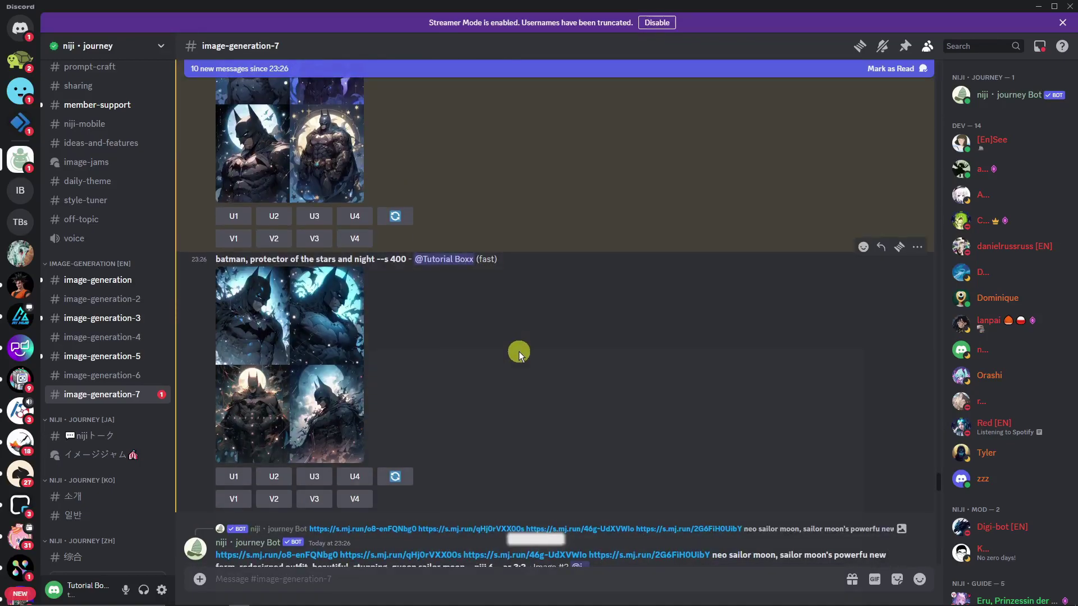
scroll(519, 351, "up", 2)
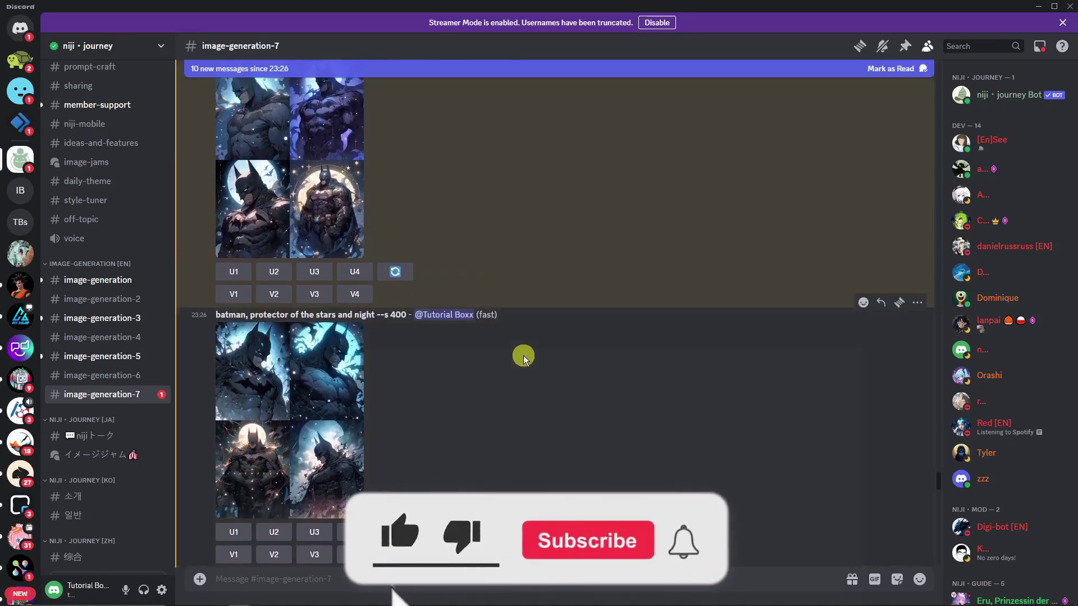
Step: Scroll down to the newest posts showing the anime boy grid and its upscales
scroll(531, 357, "down", 5)
scroll(539, 361, "down", 3)
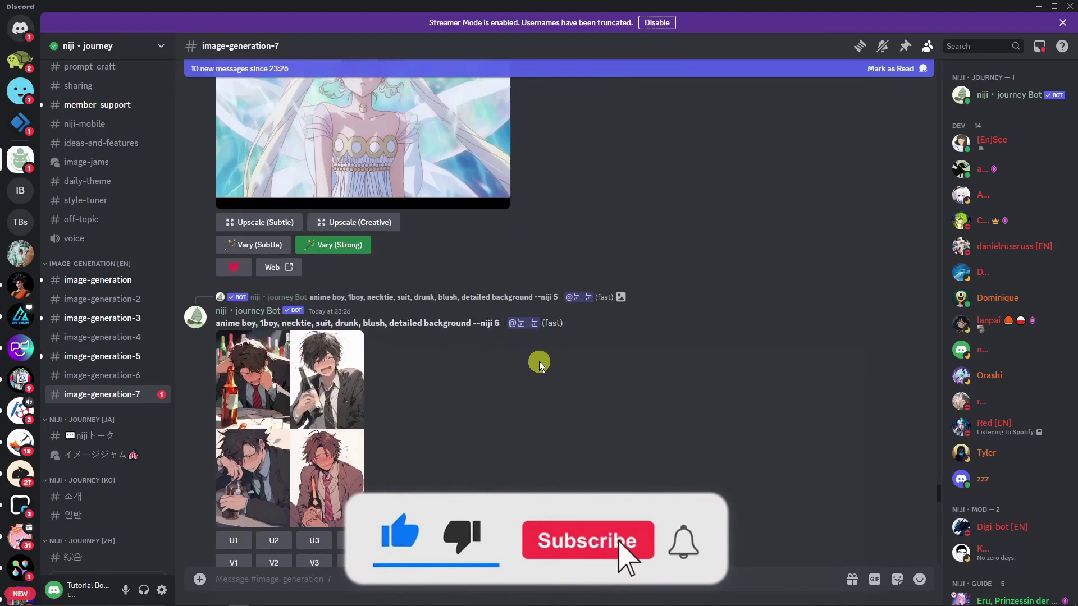
scroll(542, 361, "down", 3)
scroll(544, 362, "down", 3)
scroll(544, 362, "down", 3)
scroll(543, 362, "down", 5)
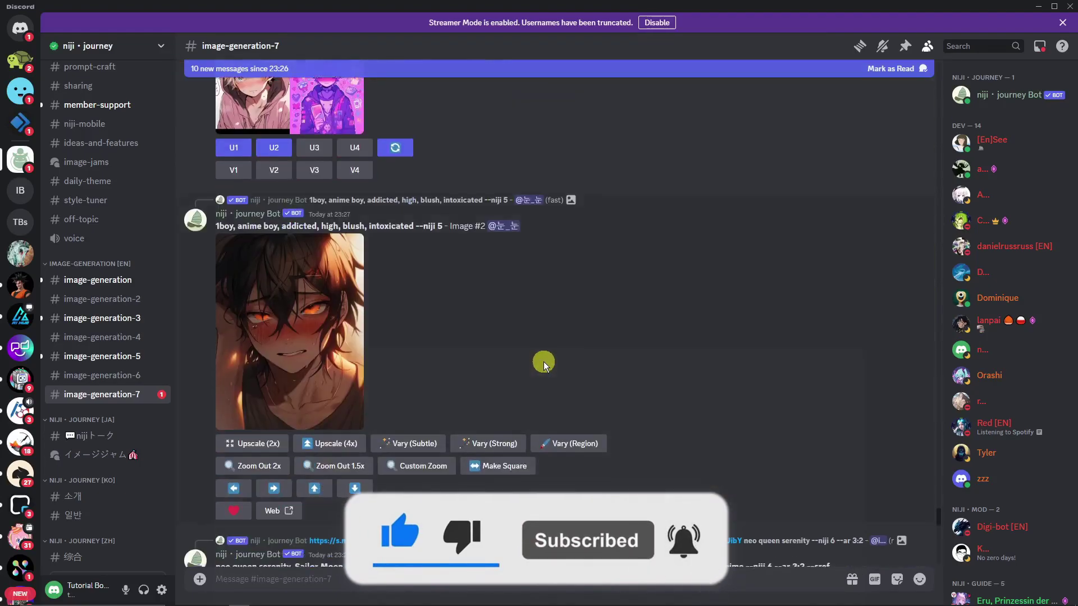
scroll(544, 362, "up", 1)
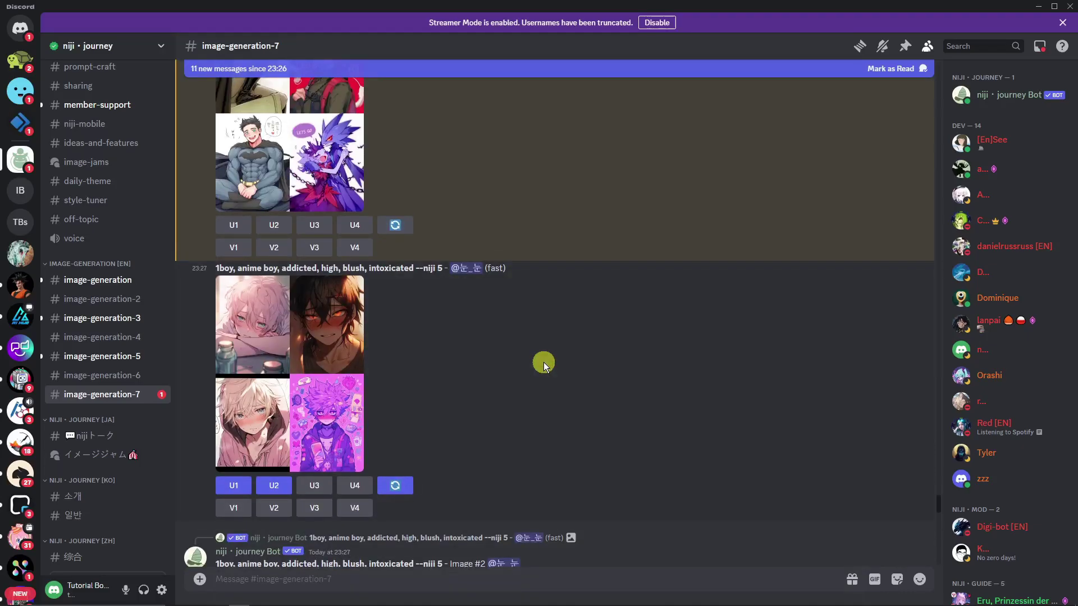